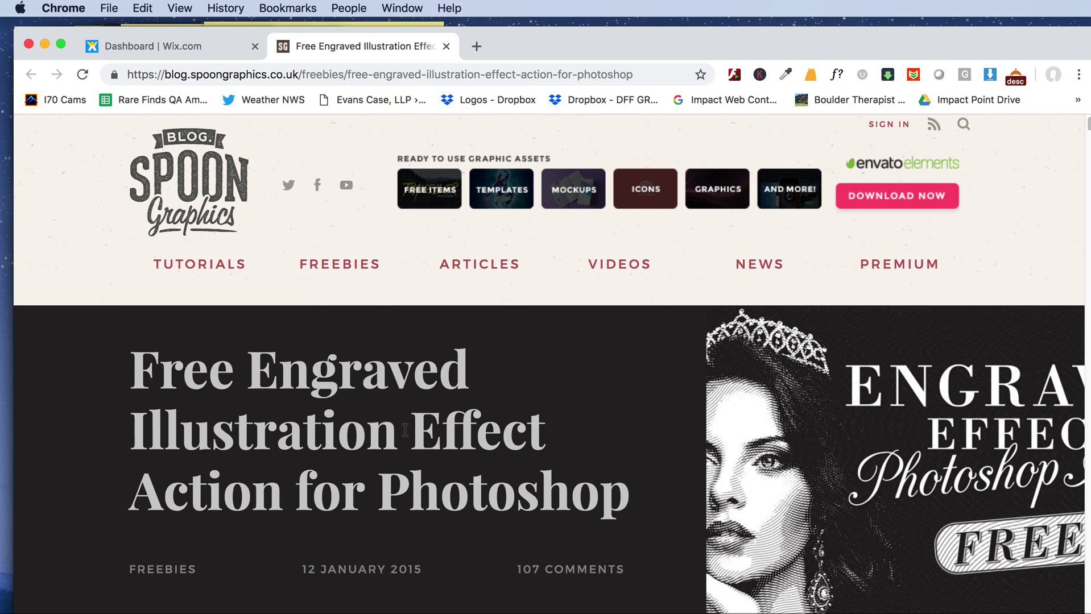
Step: Scroll up and down through the SpoonGraphics 'Free Engraved Illustration Effect Action for Photoshop' article
{"action": "scroll", "coordinate": [507, 478], "scroll_direction": "down", "scroll_amount": 10}
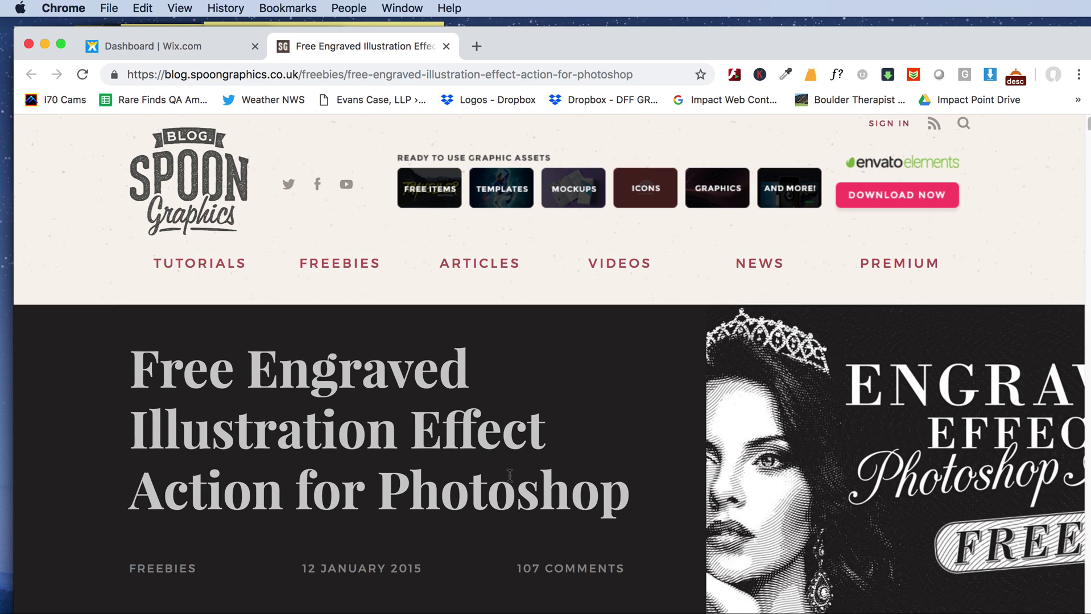
{"action": "scroll", "coordinate": [507, 484], "scroll_direction": "down", "scroll_amount": 20}
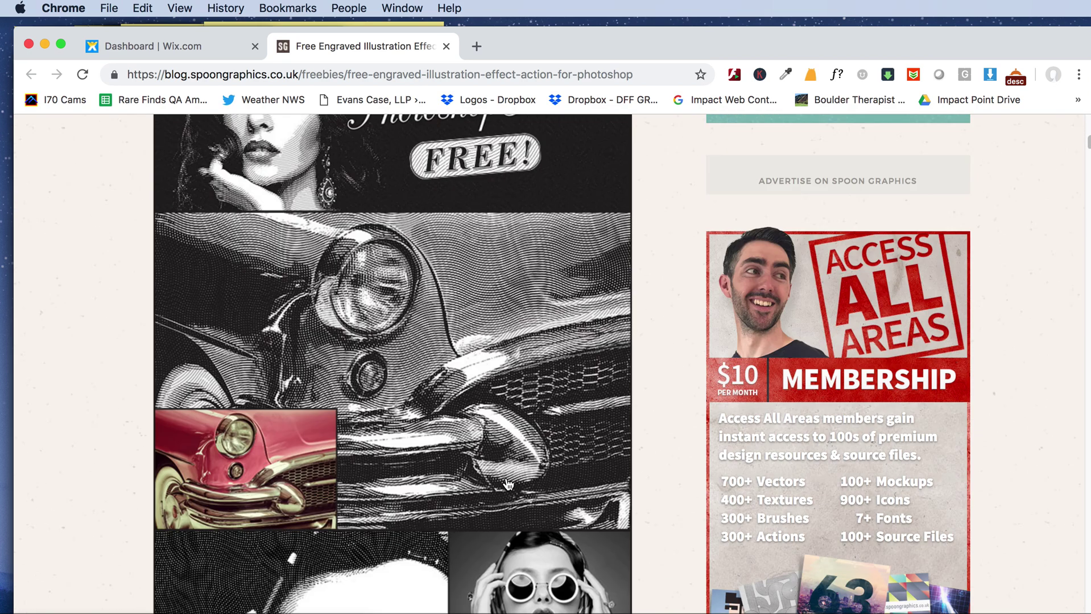
{"action": "scroll", "coordinate": [506, 486], "scroll_direction": "down", "scroll_amount": 14}
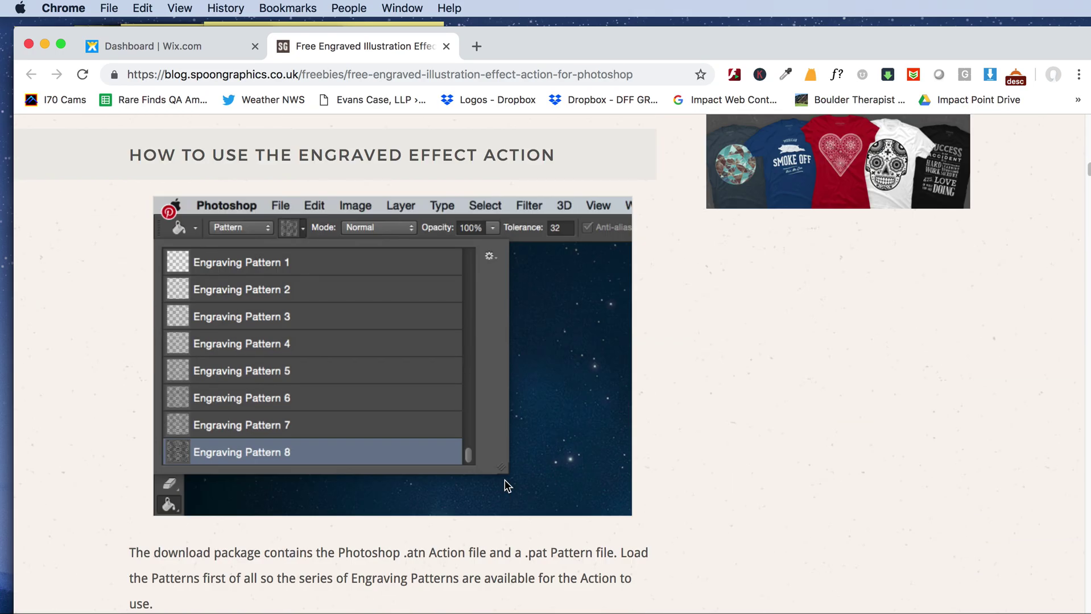
{"action": "scroll", "coordinate": [503, 483], "scroll_direction": "up", "scroll_amount": 14}
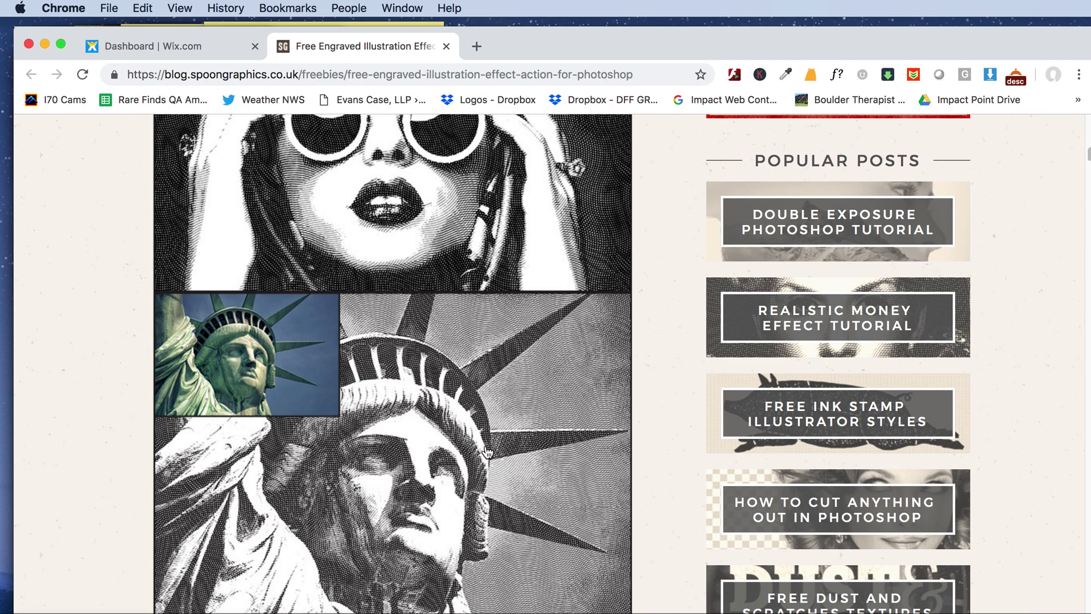
{"action": "scroll", "coordinate": [429, 459], "scroll_direction": "up", "scroll_amount": 7}
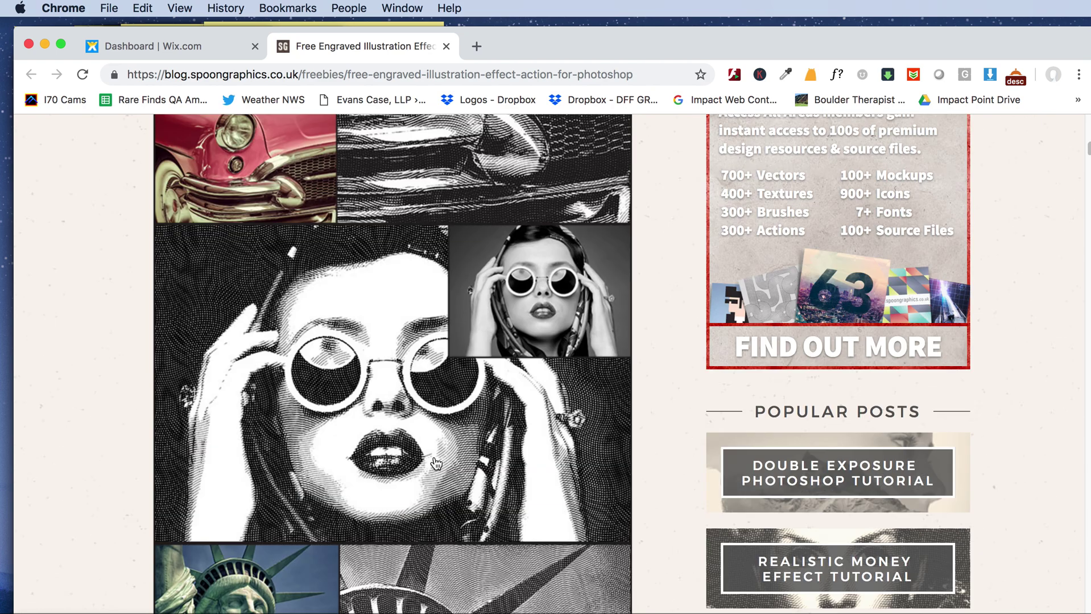
{"action": "scroll", "coordinate": [475, 341], "scroll_direction": "up", "scroll_amount": 15}
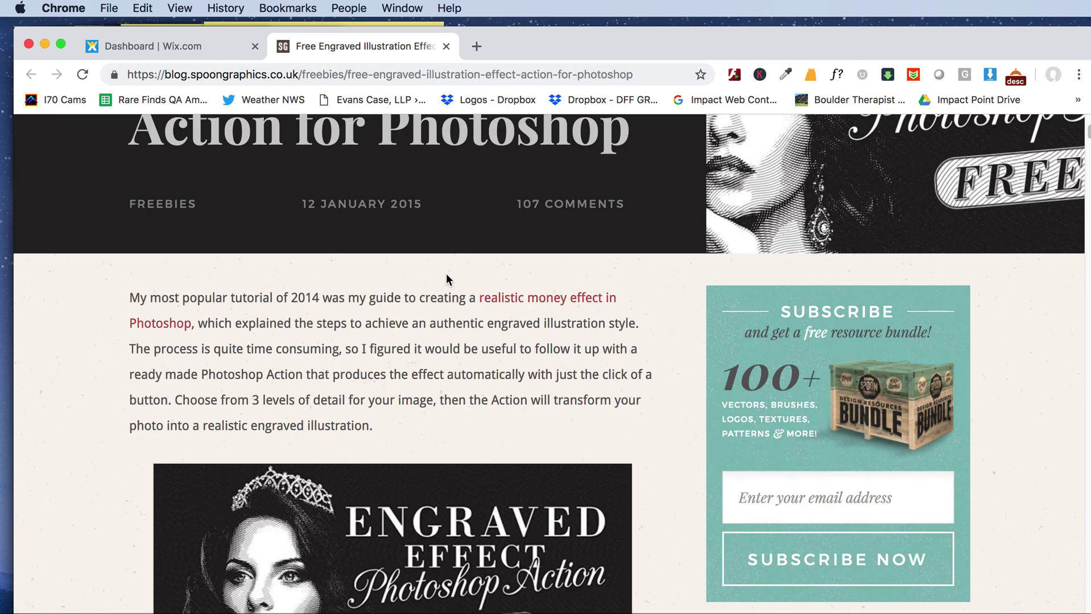
{"action": "scroll", "coordinate": [400, 304], "scroll_direction": "down", "scroll_amount": 3}
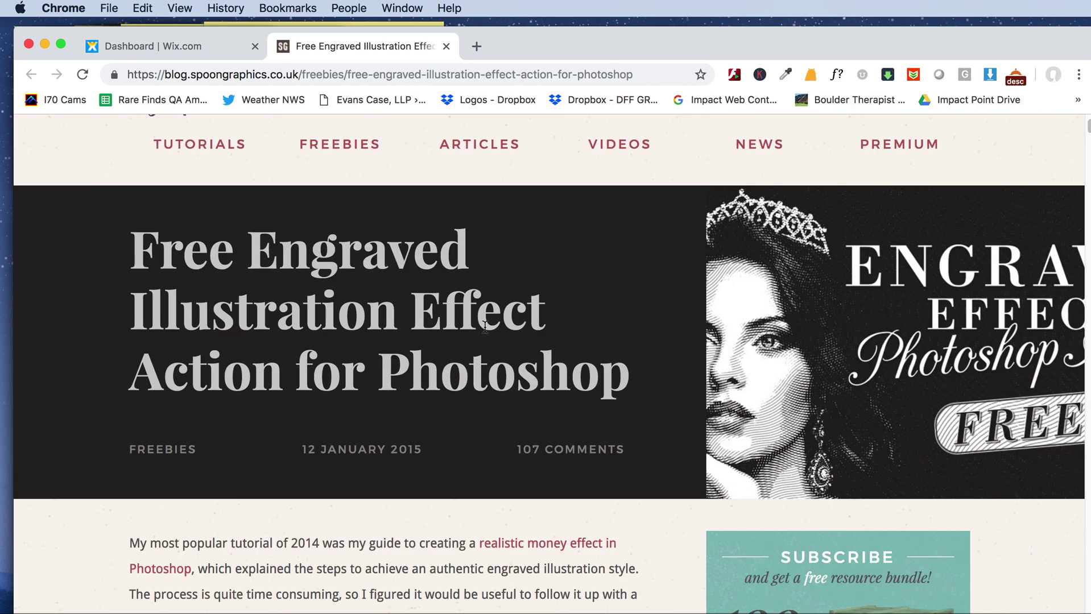
{"action": "scroll", "coordinate": [512, 396], "scroll_direction": "up", "scroll_amount": 4}
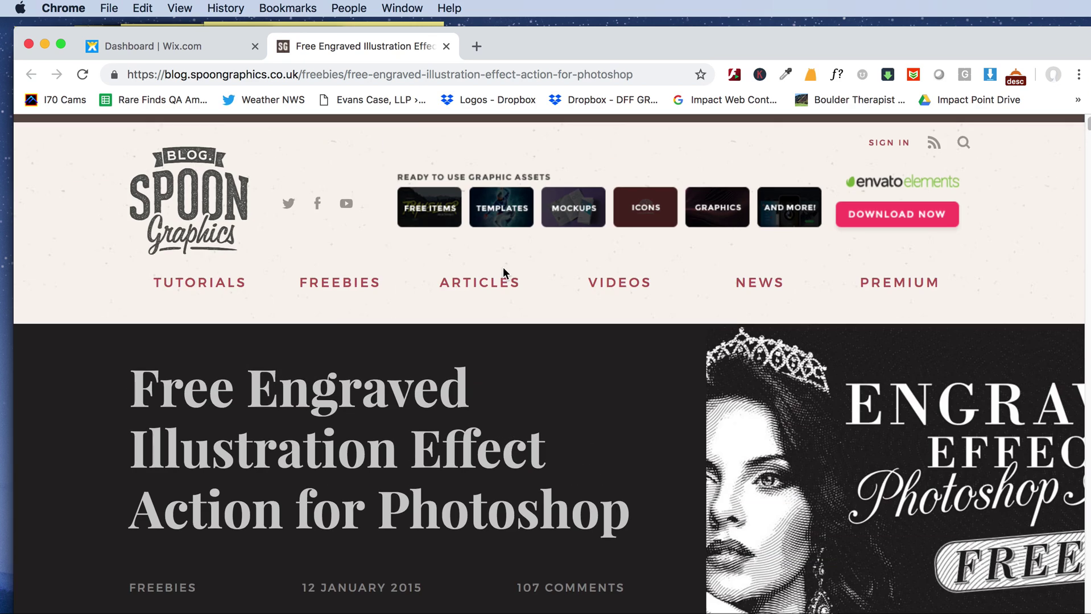
Step: Minimize Chrome, expand the Engraved Effect Action 2 folder in Downloads, and select its .pat file
{"action": "double_click", "coordinate": [574, 55]}
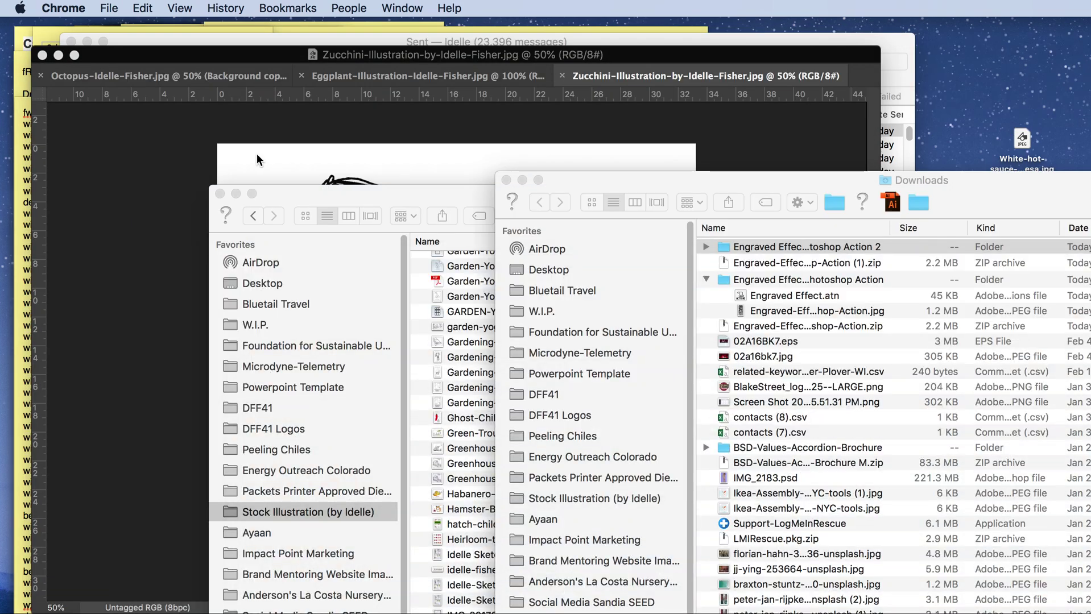
{"action": "left_click", "coordinate": [196, 149]}
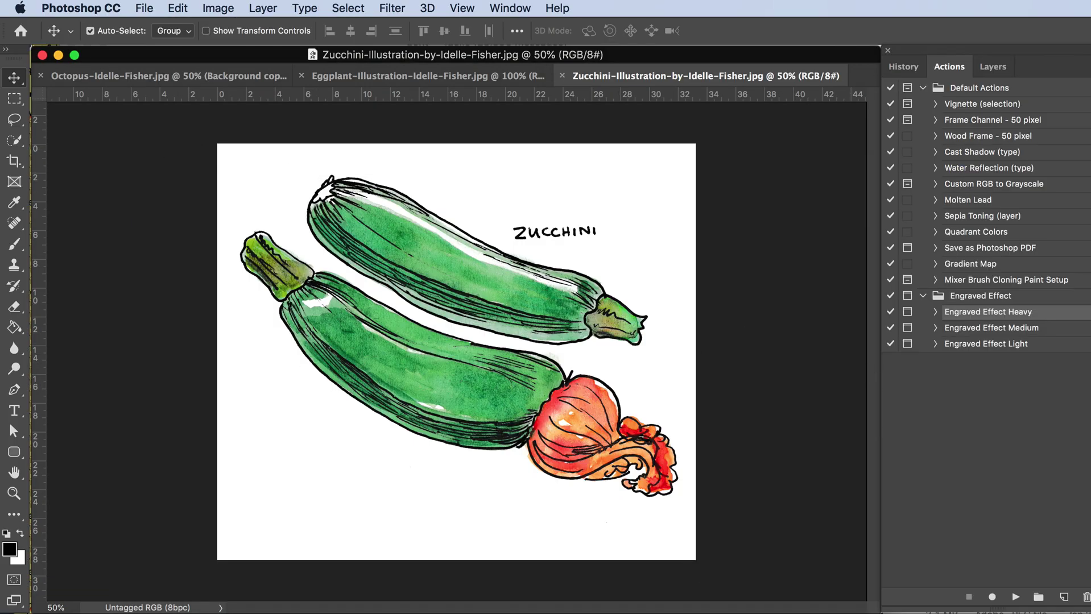
{"action": "key", "text": "super+Tab"}
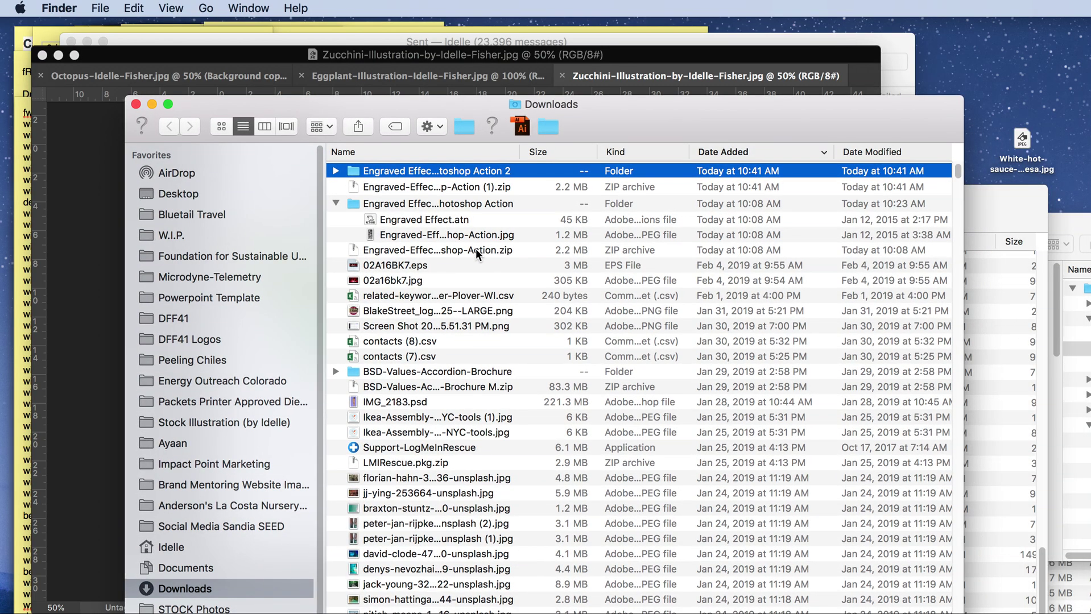
{"action": "left_click", "coordinate": [336, 172]}
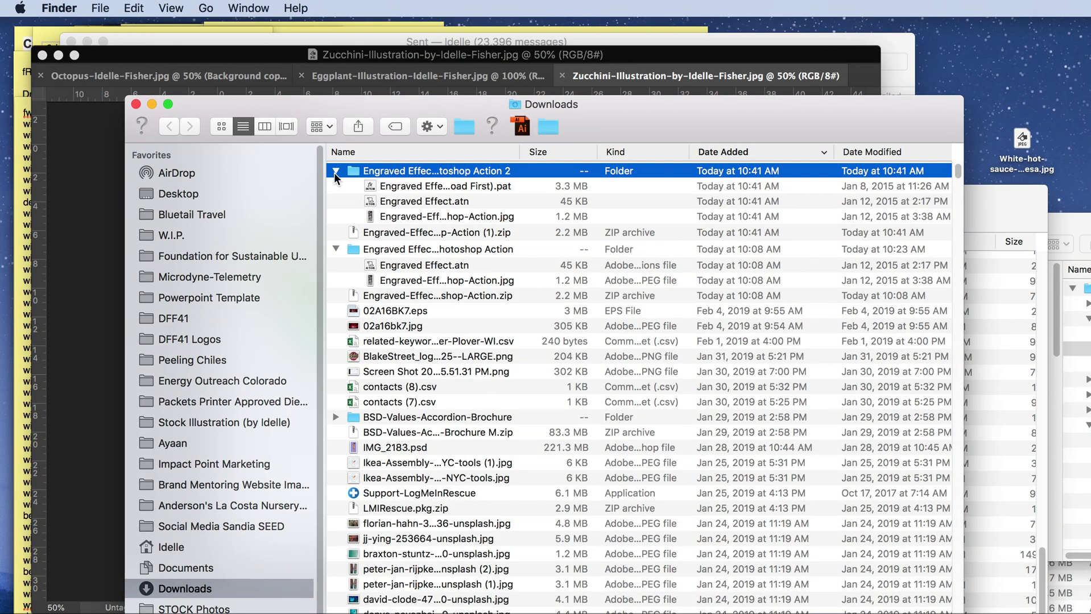
{"action": "left_click", "coordinate": [383, 187]}
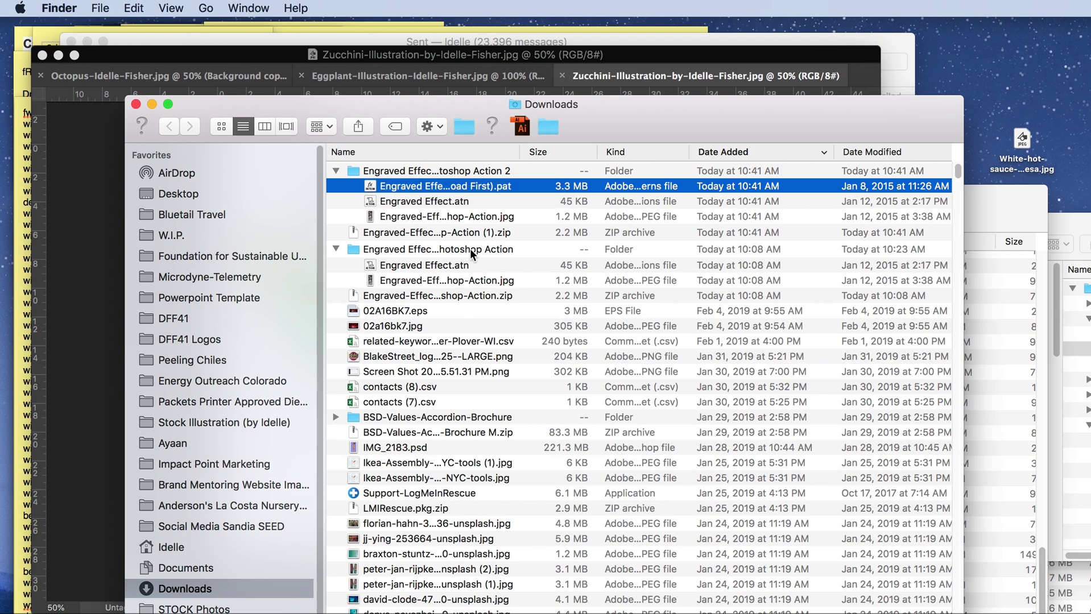
Step: Center the second Finder window and browse Applications to open the Adobe Photoshop CC 2019 folder
{"action": "left_click", "coordinate": [1088, 233]}
{"action": "left_click_drag", "start_coordinate": [1088, 234], "coordinate": [574, 183]}
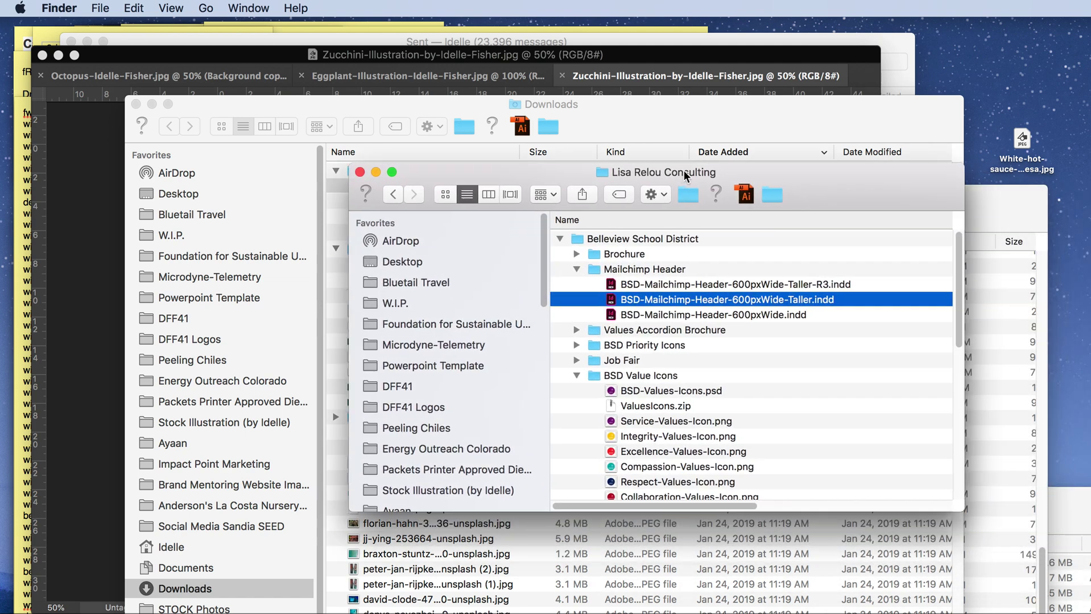
{"action": "left_click", "coordinate": [416, 263]}
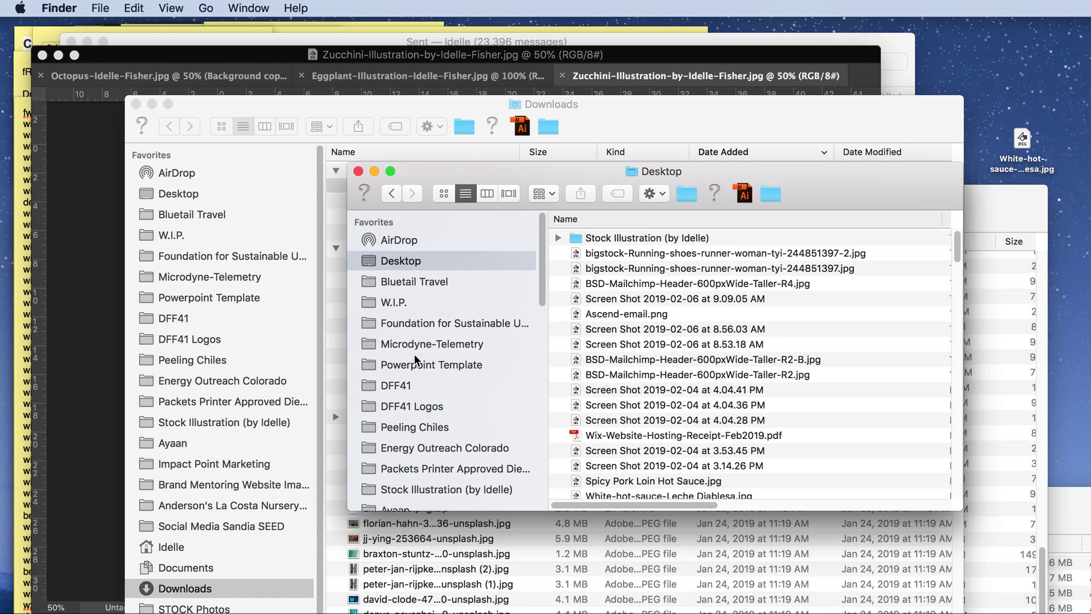
{"action": "scroll", "coordinate": [411, 441], "scroll_direction": "down", "scroll_amount": 3}
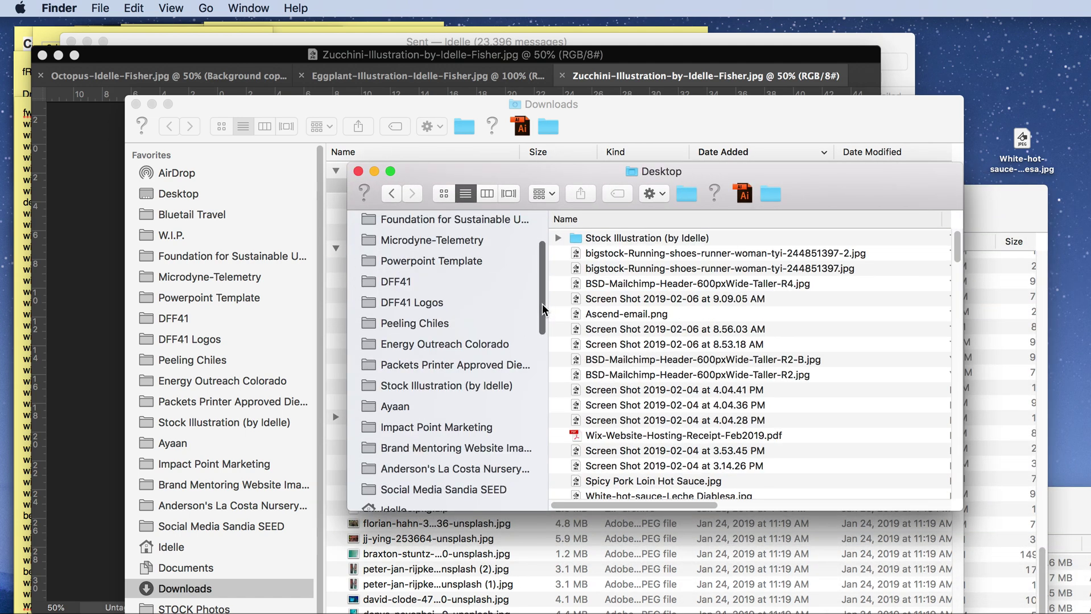
{"action": "left_click_drag", "start_coordinate": [542, 303], "coordinate": [537, 363]}
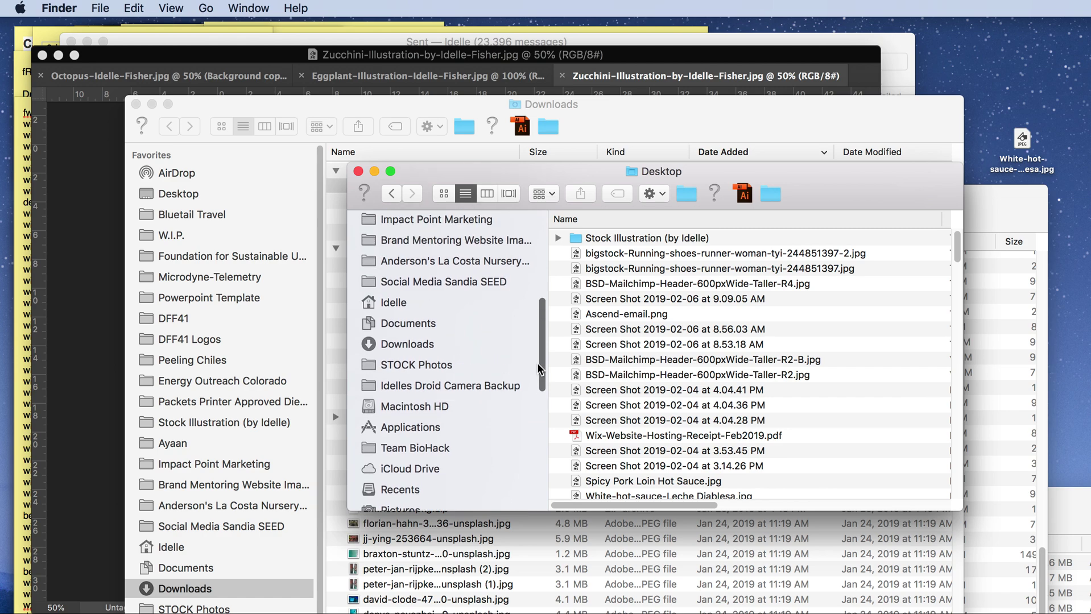
{"action": "left_click", "coordinate": [423, 429]}
{"action": "scroll", "coordinate": [631, 255], "scroll_direction": "up", "scroll_amount": 10}
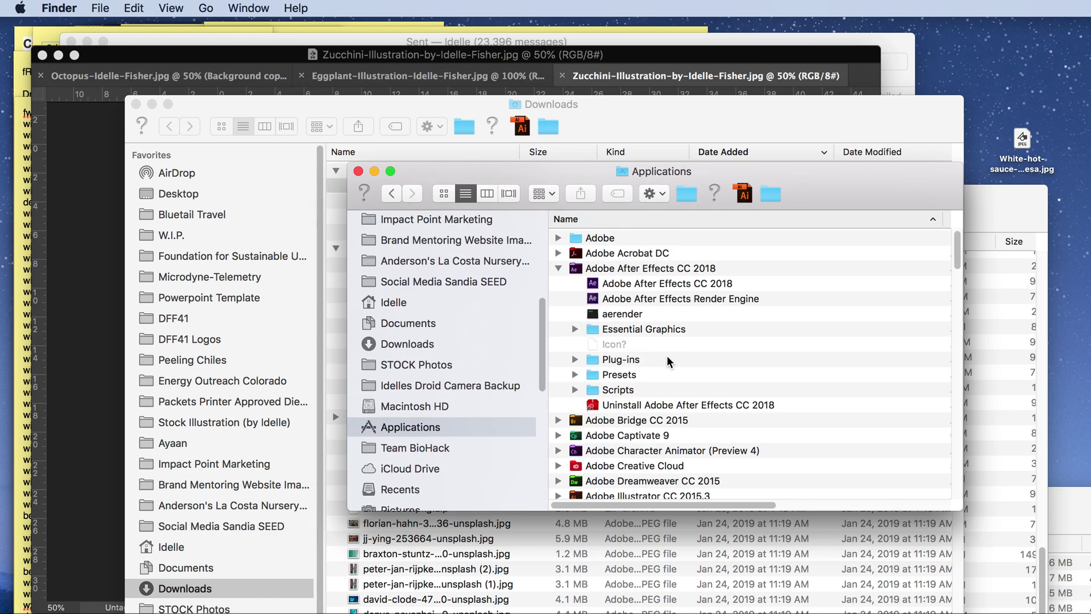
{"action": "left_click", "coordinate": [559, 268]}
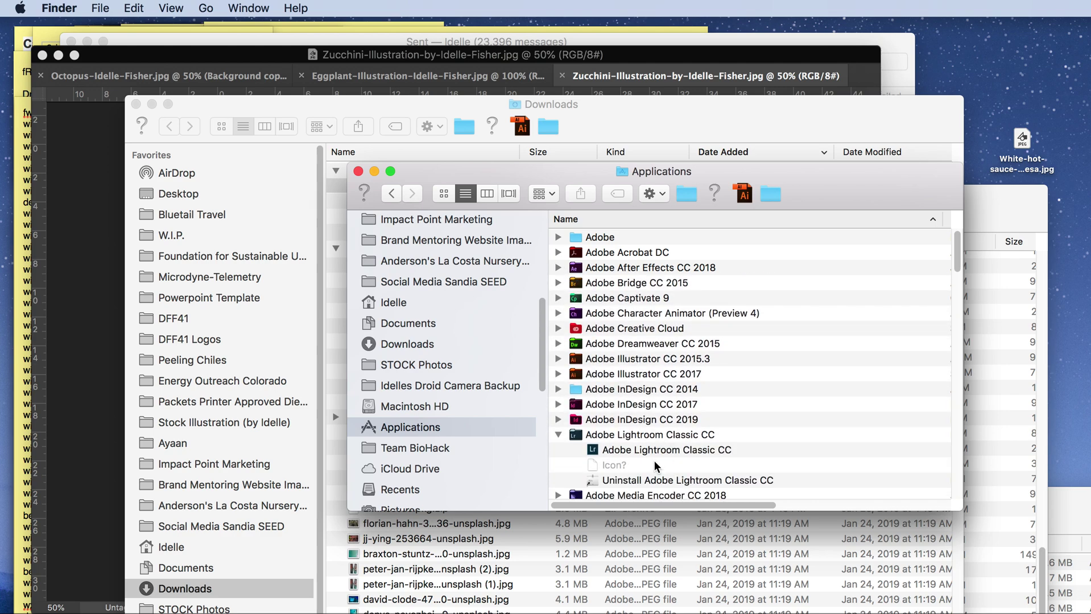
{"action": "scroll", "coordinate": [653, 461], "scroll_direction": "down", "scroll_amount": 5}
{"action": "double_click", "coordinate": [657, 444]}
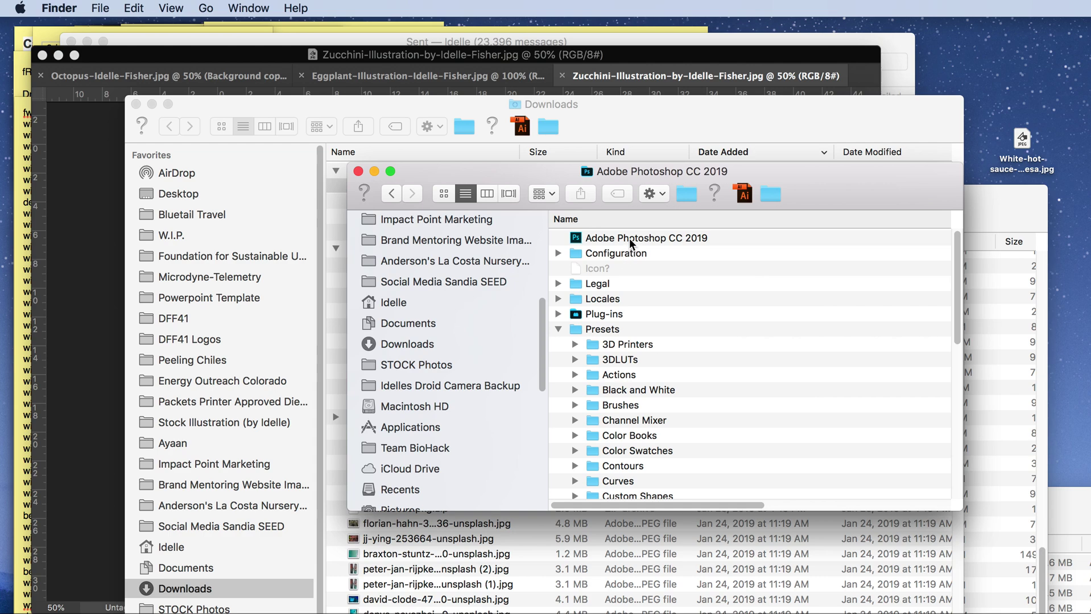
Step: Open the Presets folder and then its Patterns folder
{"action": "left_click", "coordinate": [612, 237]}
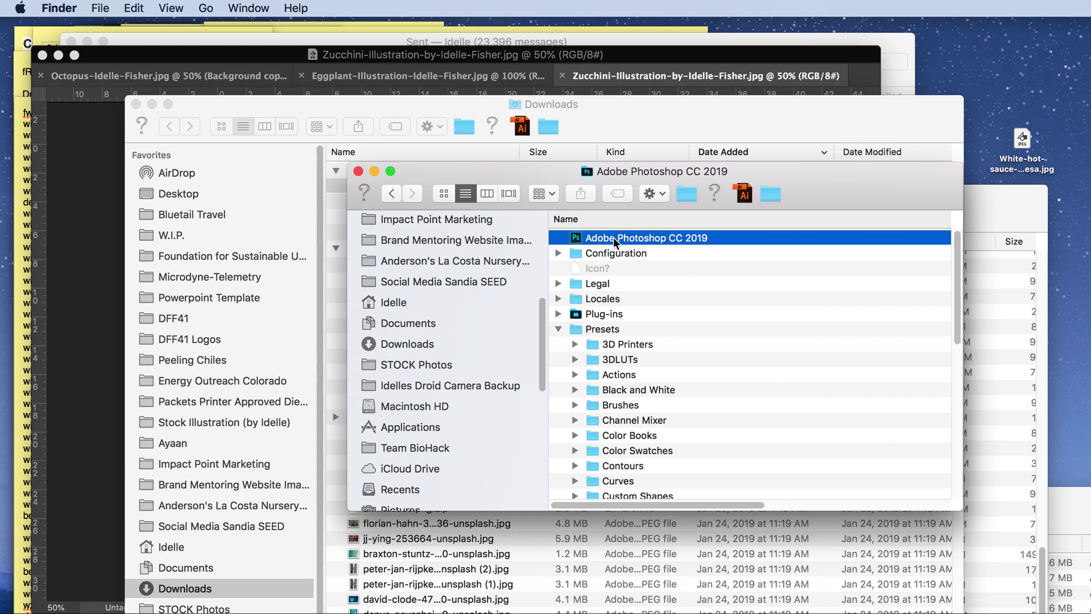
{"action": "left_click", "coordinate": [602, 327]}
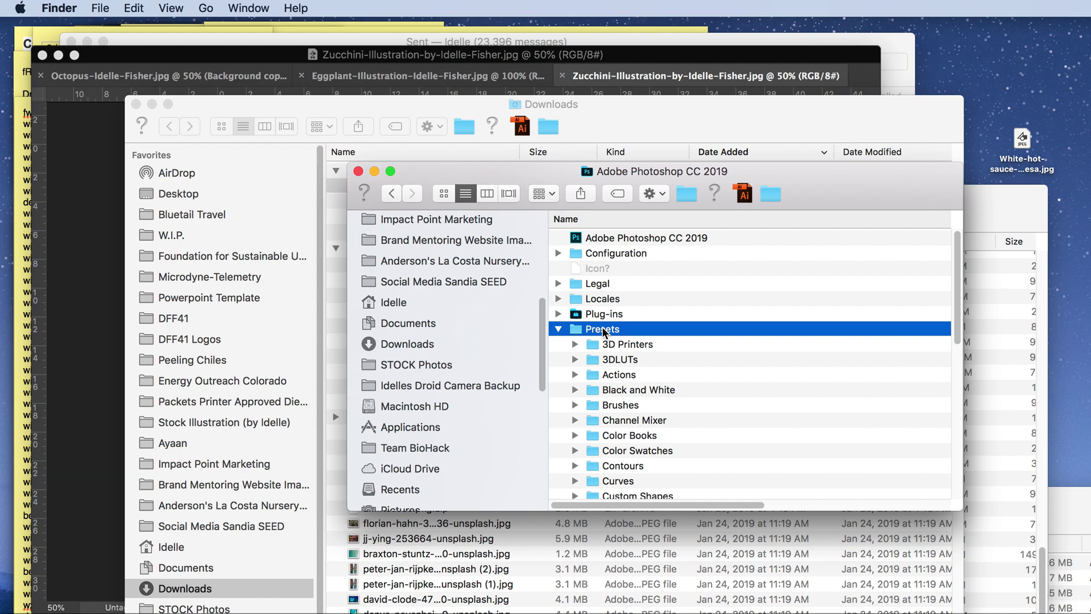
{"action": "double_click", "coordinate": [601, 327]}
{"action": "scroll", "coordinate": [617, 378], "scroll_direction": "down", "scroll_amount": 8}
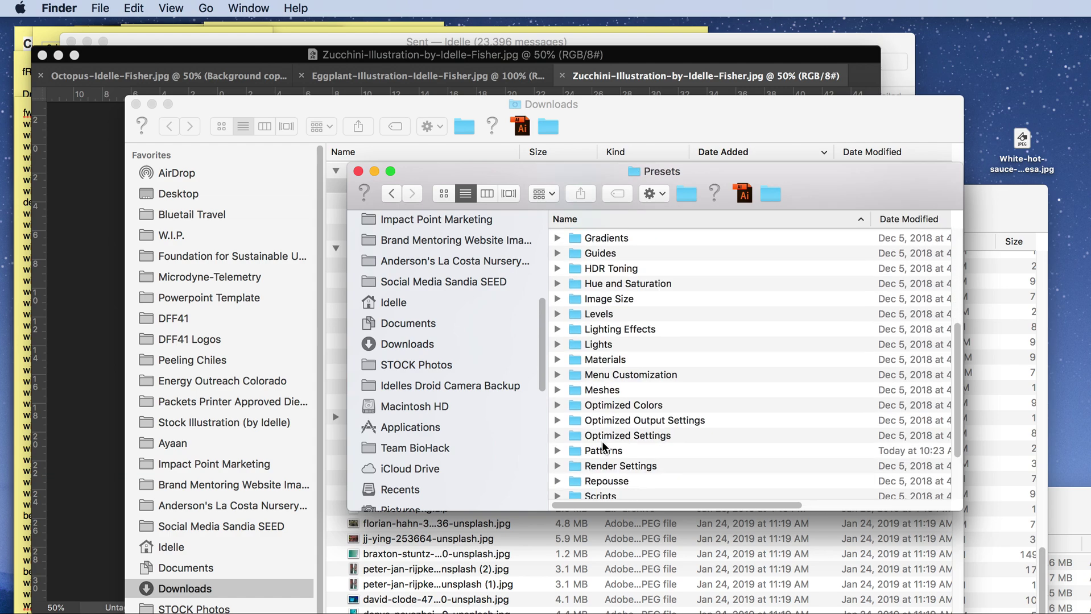
{"action": "double_click", "coordinate": [569, 451]}
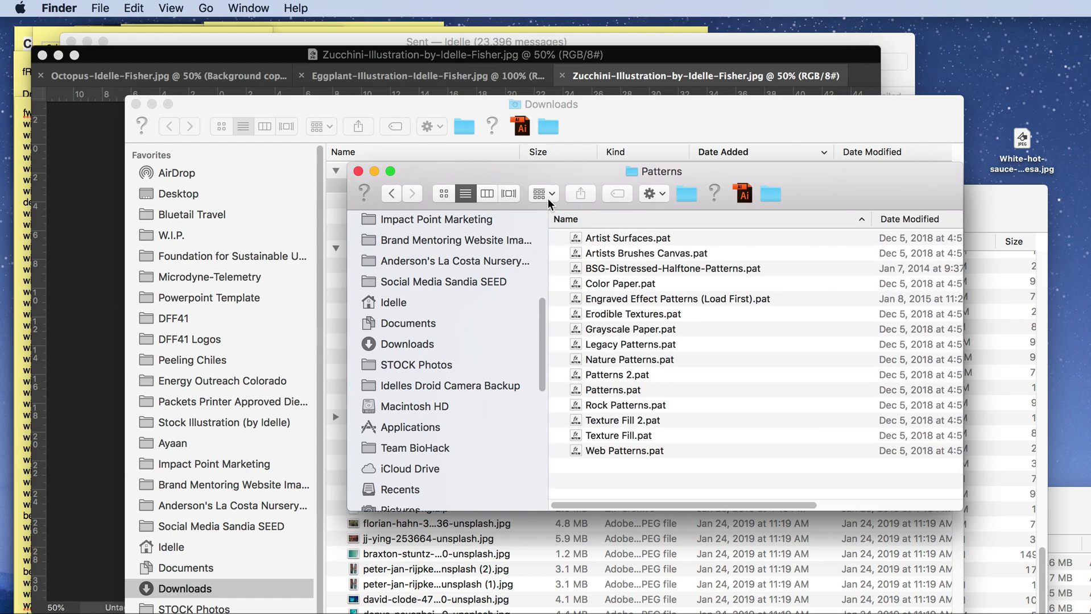
Step: Drag Engraved Effect Patterns (Load First).pat into Patterns and cancel the administrator prompt
{"action": "left_click_drag", "start_coordinate": [546, 170], "coordinate": [672, 171]}
{"action": "left_click_drag", "start_coordinate": [740, 300], "coordinate": [777, 318]}
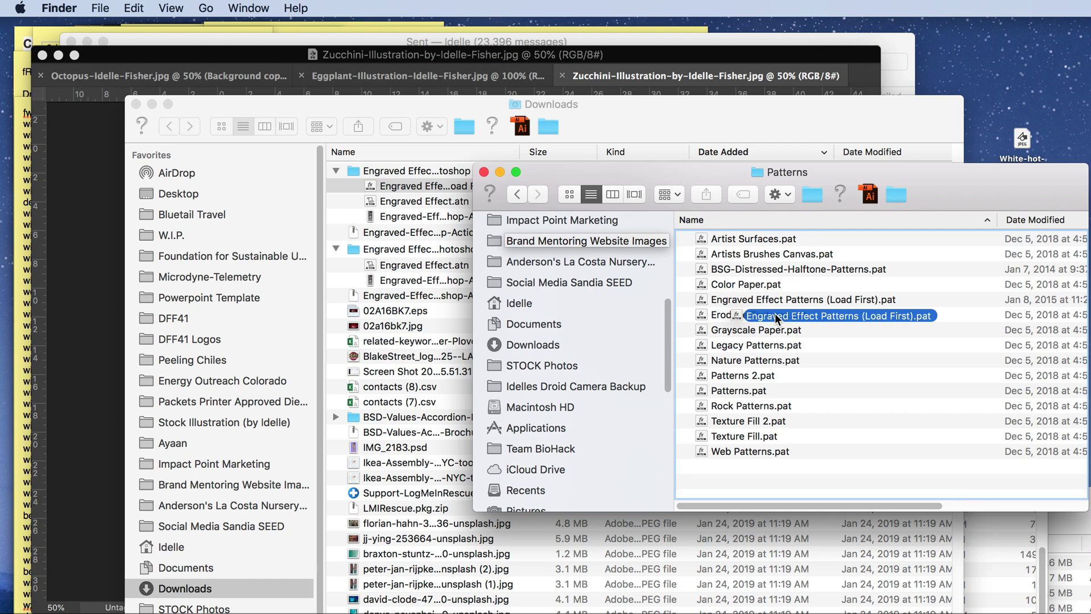
{"action": "left_click_drag", "start_coordinate": [776, 318], "coordinate": [765, 318]}
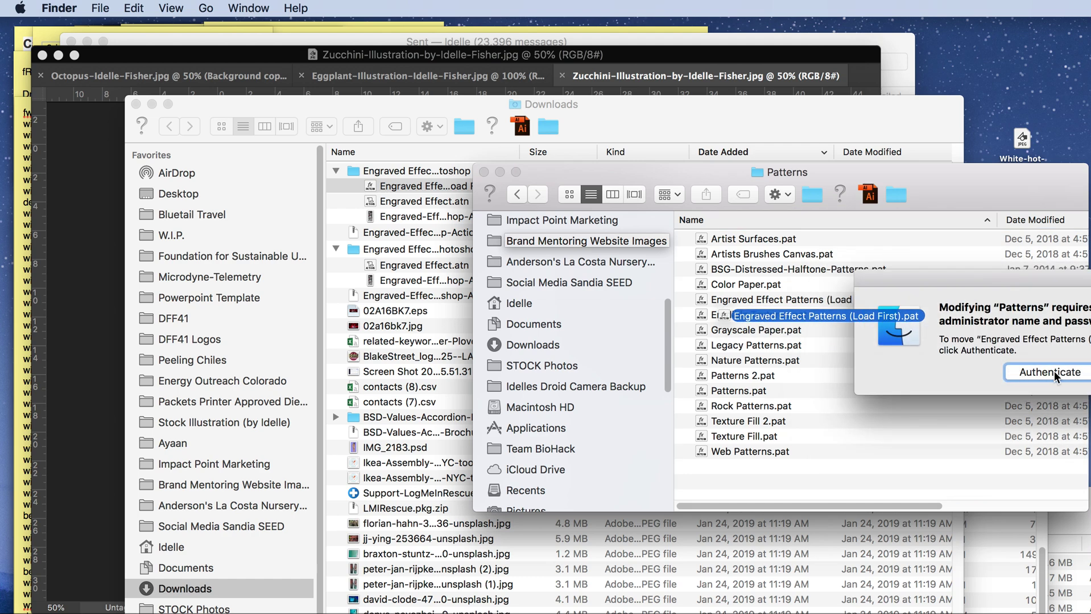
{"action": "left_click", "coordinate": [868, 362]}
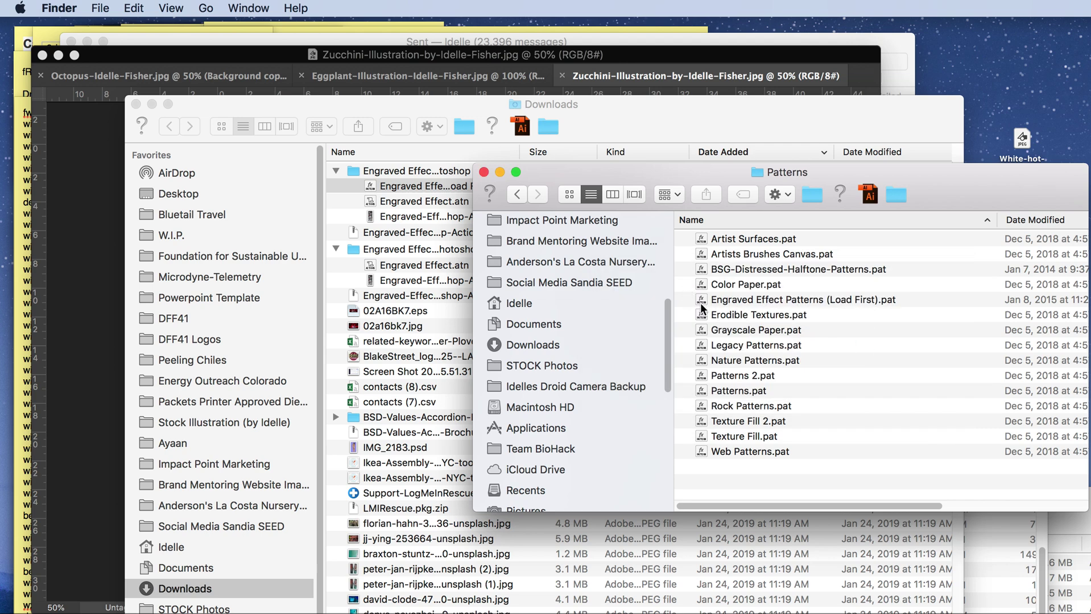
{"action": "left_click", "coordinate": [761, 299]}
Step: Bring the zucchini document forward and select the Paint Bucket tool
{"action": "left_click", "coordinate": [90, 161]}
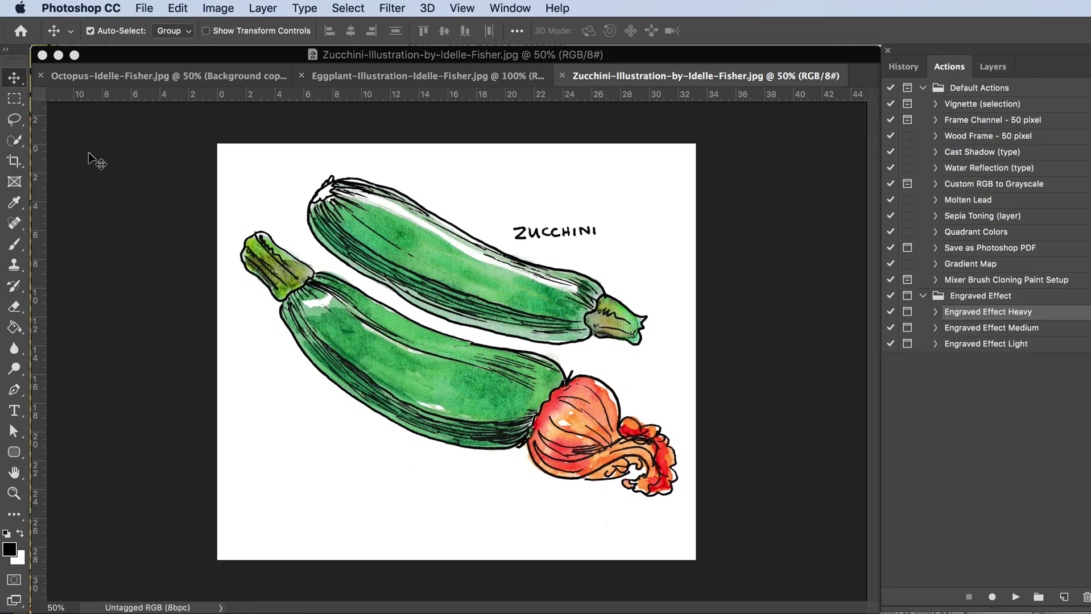
{"action": "left_click", "coordinate": [16, 328]}
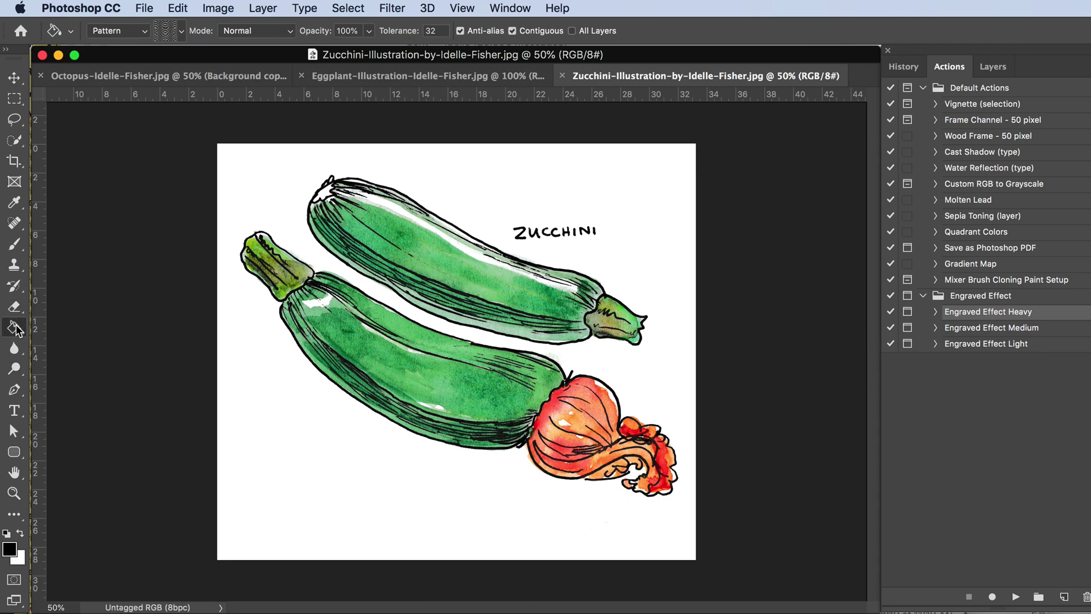
{"action": "left_click_drag", "start_coordinate": [17, 330], "coordinate": [46, 327]}
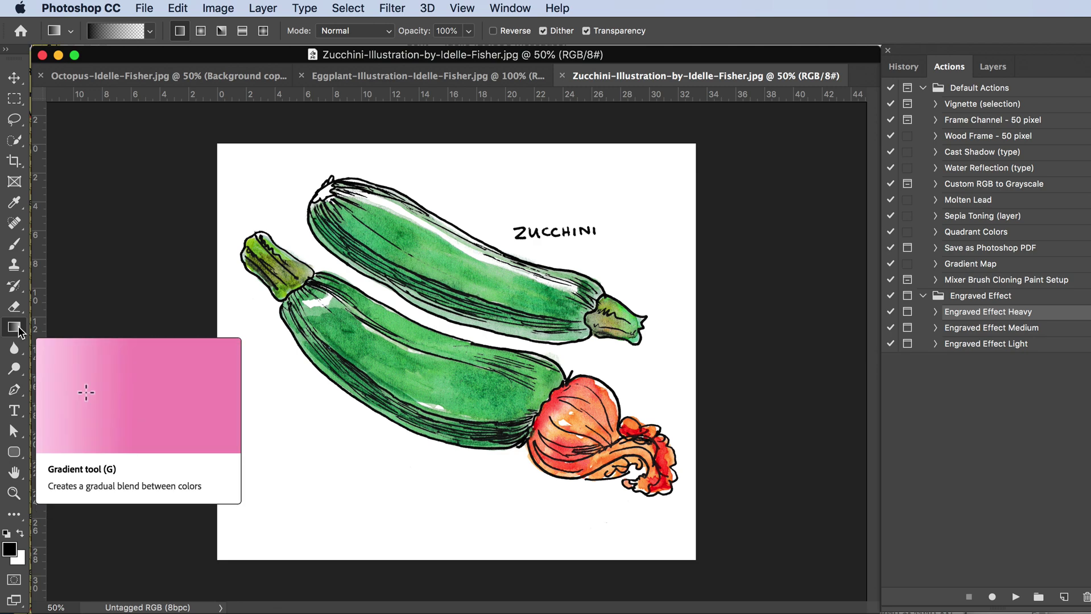
{"action": "left_click_drag", "start_coordinate": [10, 332], "coordinate": [10, 332]}
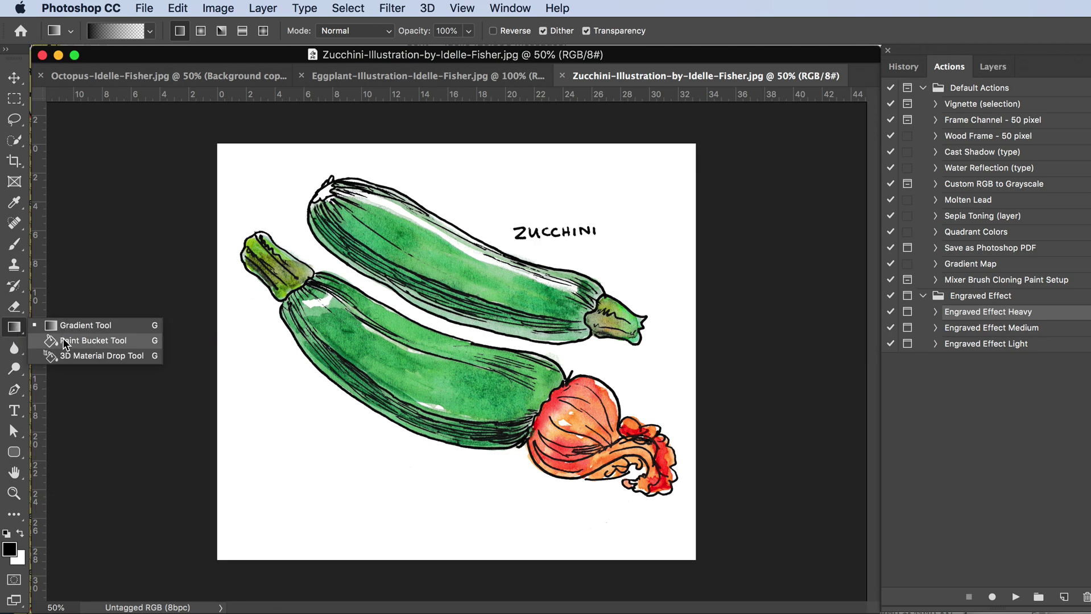
{"action": "left_click", "coordinate": [87, 340]}
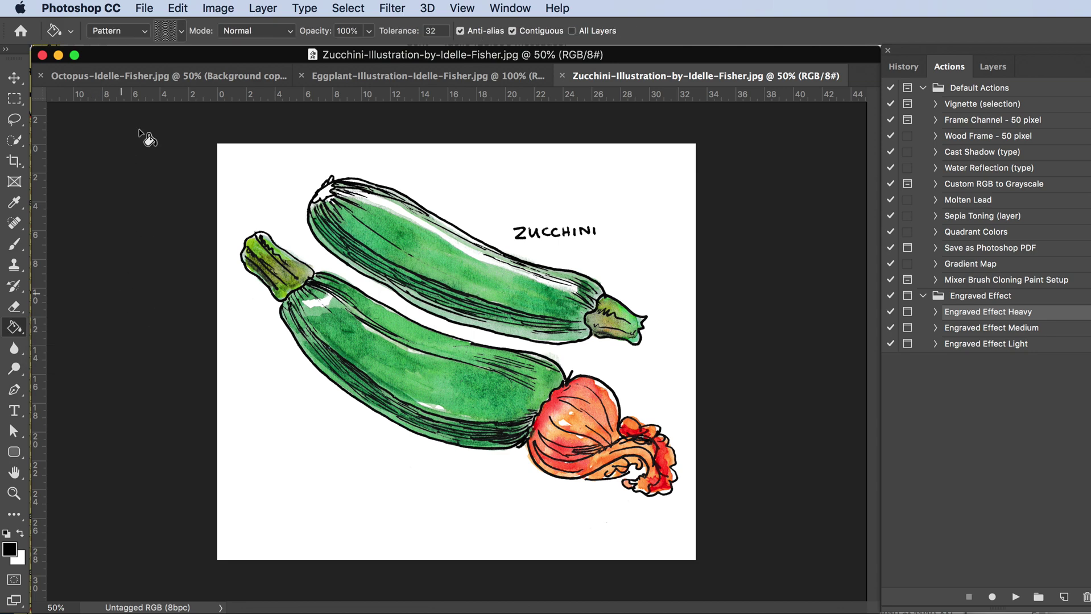
Step: Set the Paint Bucket fill source to Pattern and show the pattern swatches
{"action": "left_click", "coordinate": [142, 30]}
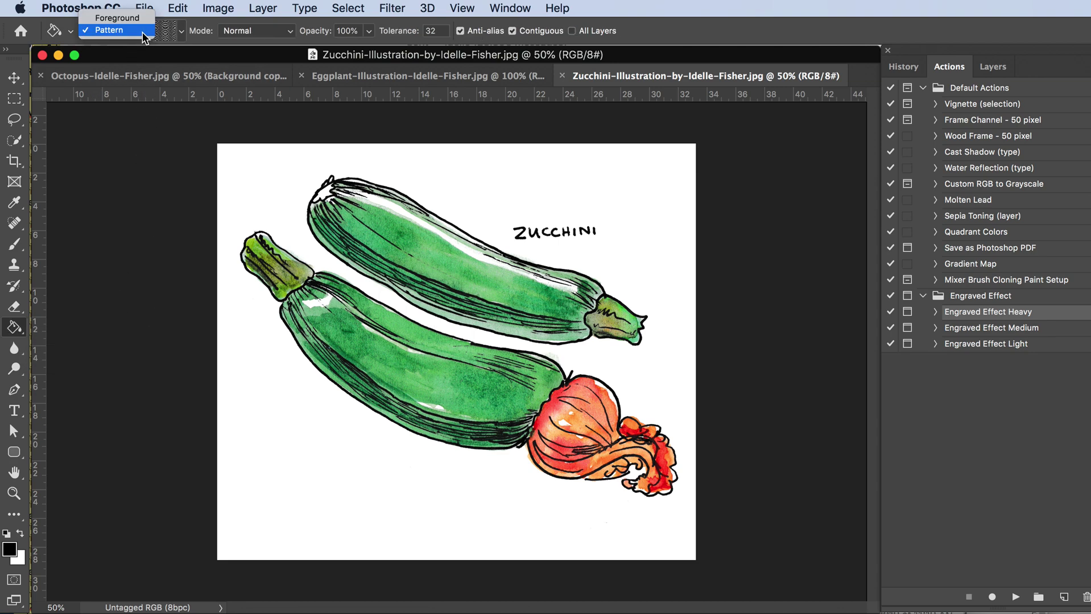
{"action": "left_click", "coordinate": [141, 18]}
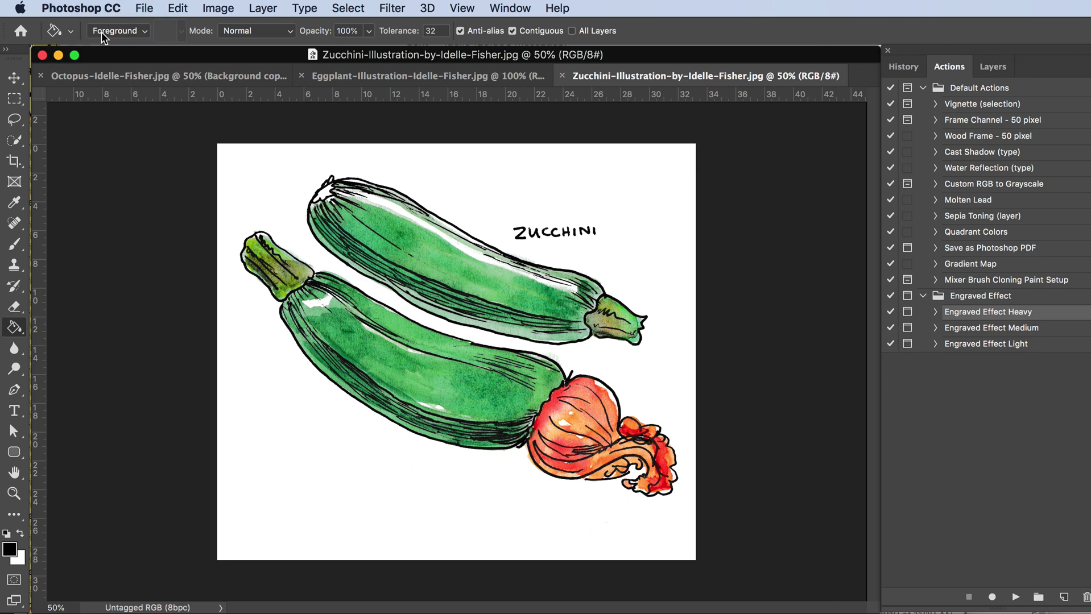
{"action": "left_click", "coordinate": [144, 33]}
{"action": "left_click", "coordinate": [124, 43]}
{"action": "left_click", "coordinate": [181, 32]}
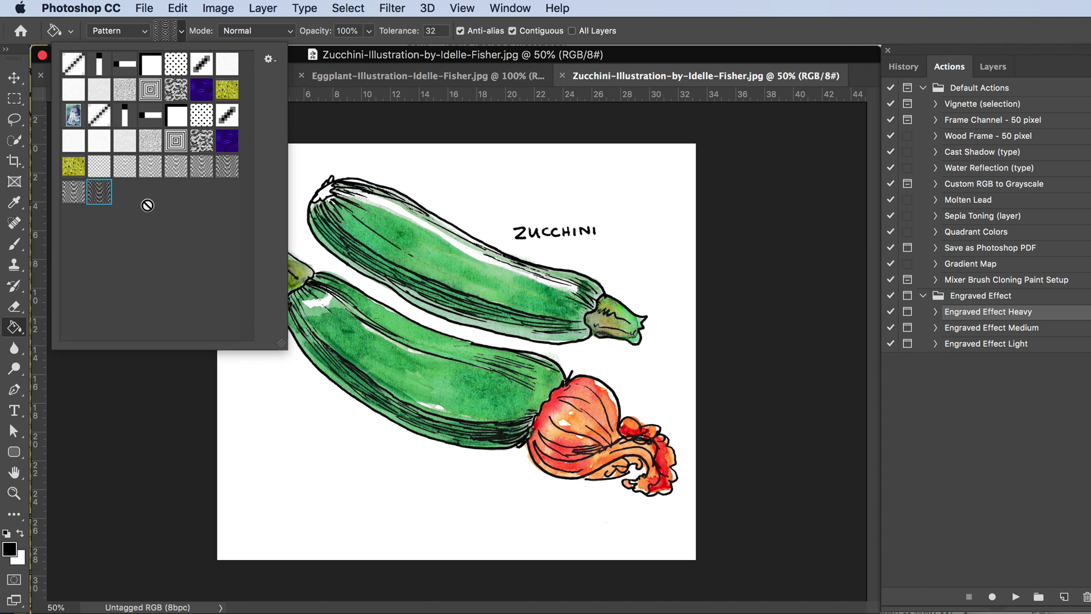
Step: Load the Engraved Effect Patterns (Load First) set, declining to replace the current patterns
{"action": "left_click", "coordinate": [270, 59]}
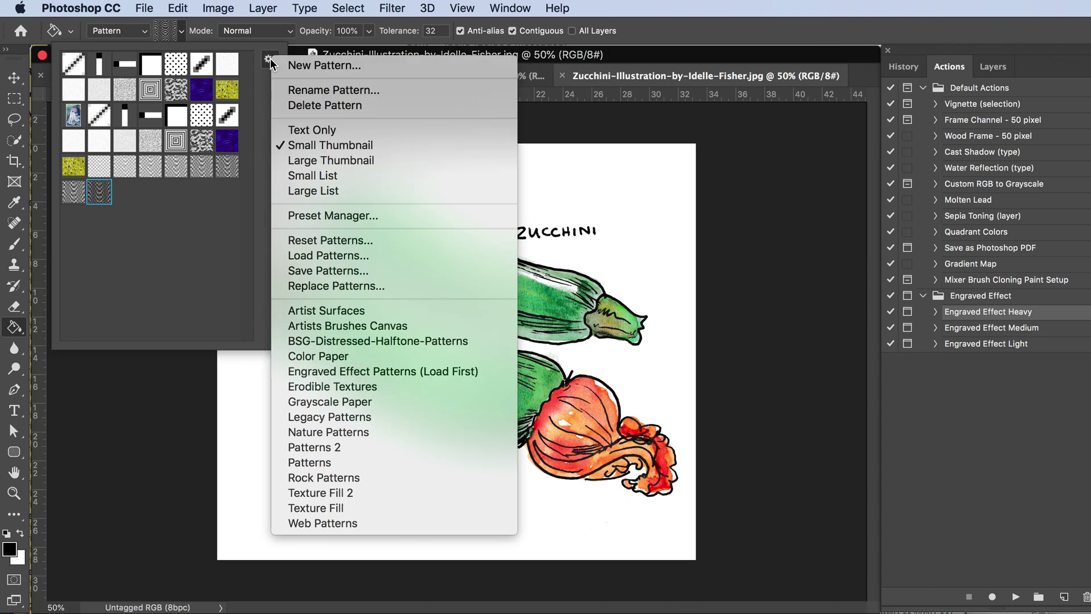
{"action": "left_click", "coordinate": [321, 371]}
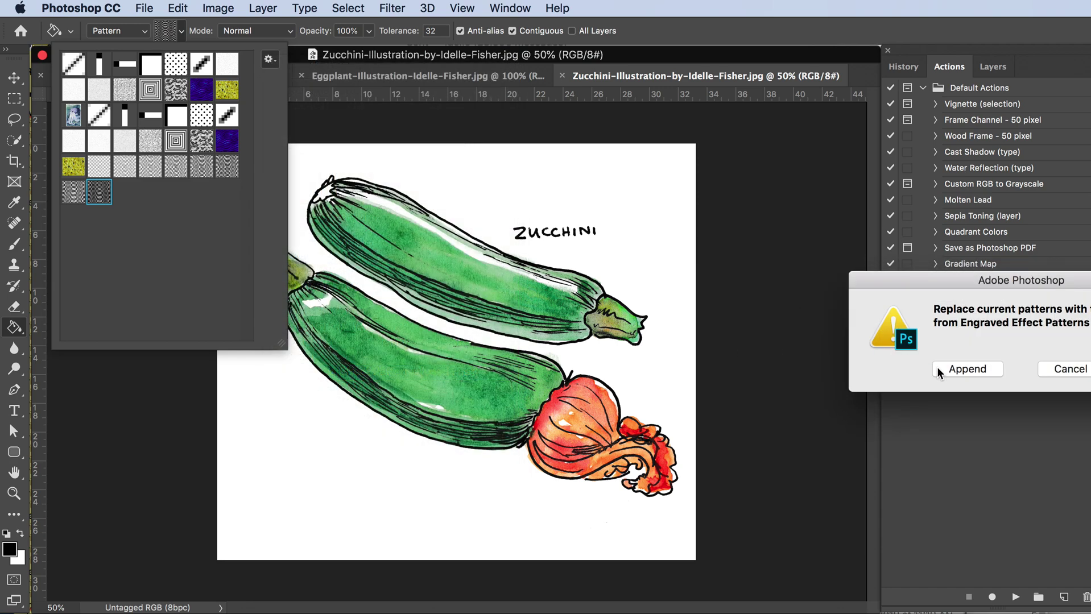
{"action": "left_click_drag", "start_coordinate": [990, 282], "coordinate": [494, 210]}
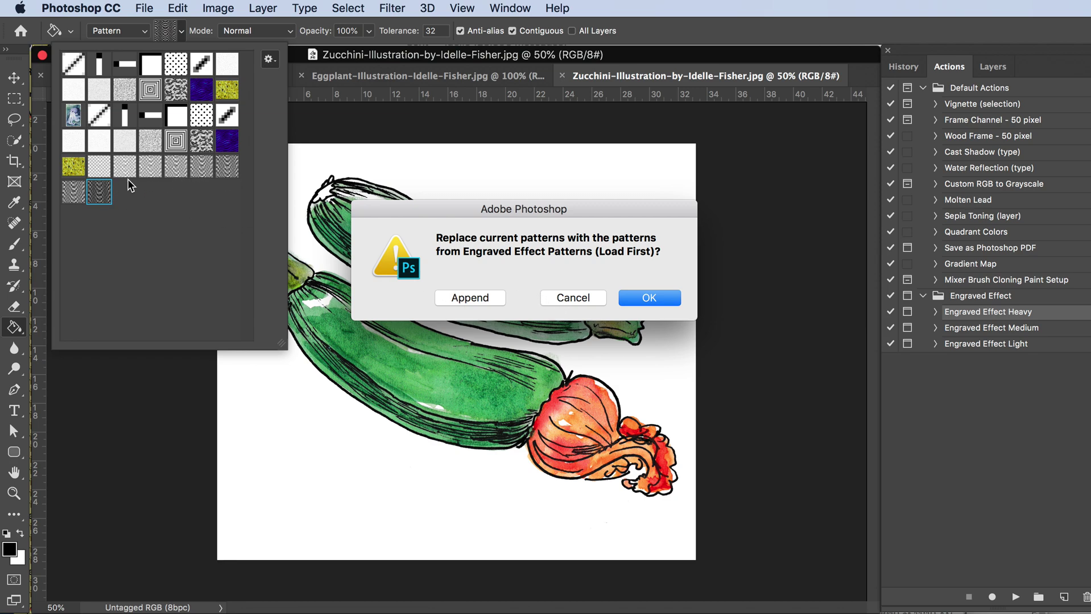
{"action": "left_click", "coordinate": [573, 297]}
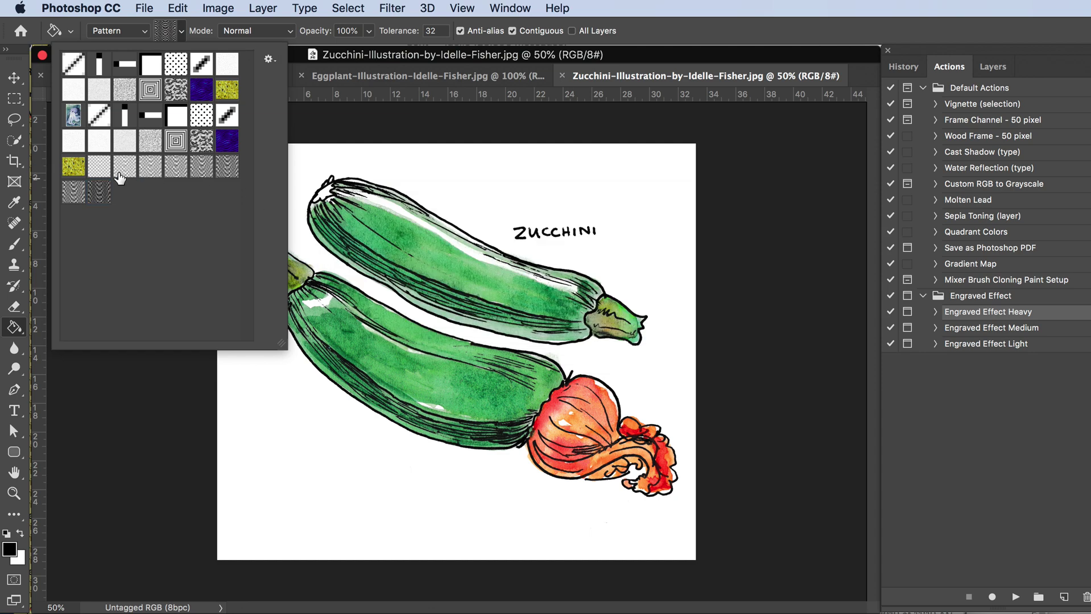
Step: Choose the fifth wavy line pattern in row 5 and switch to the Move tool
{"action": "left_click", "coordinate": [74, 195]}
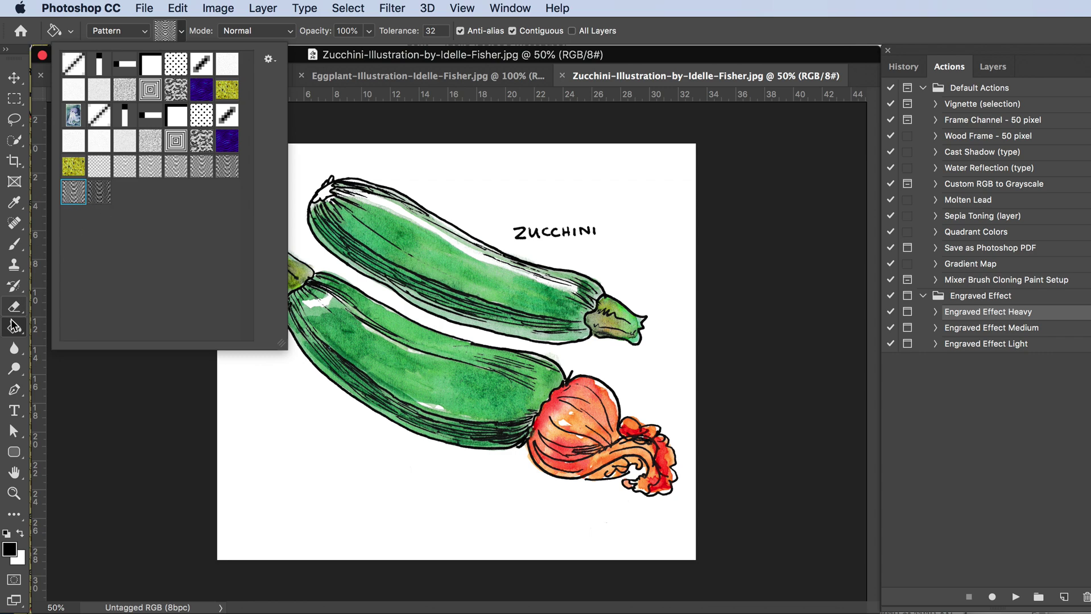
{"action": "left_click", "coordinate": [149, 177]}
{"action": "left_click", "coordinate": [176, 178]}
{"action": "left_click", "coordinate": [200, 175]}
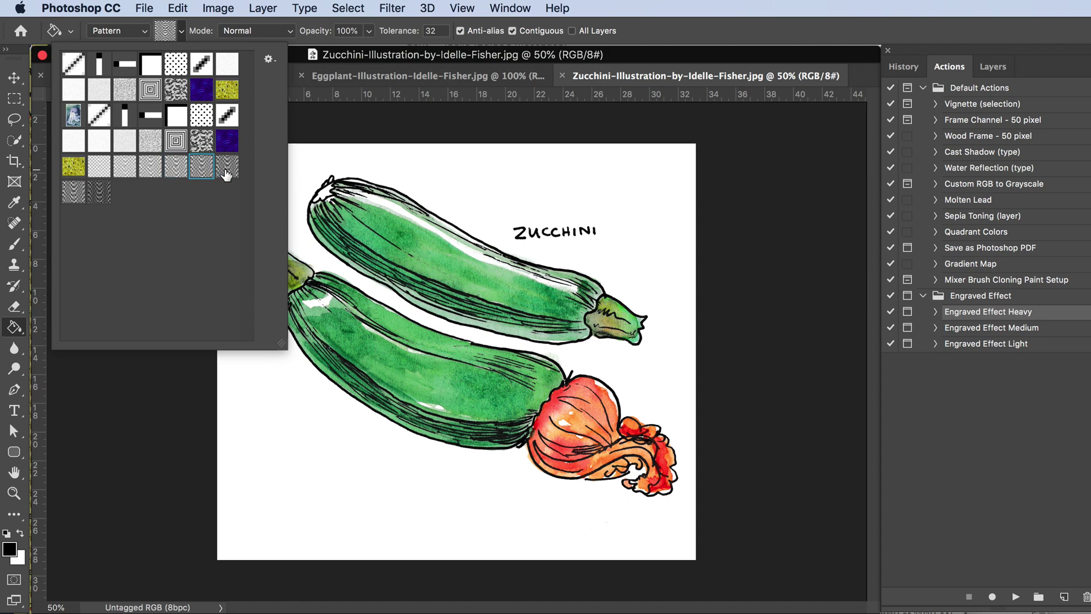
{"action": "left_click", "coordinate": [226, 173]}
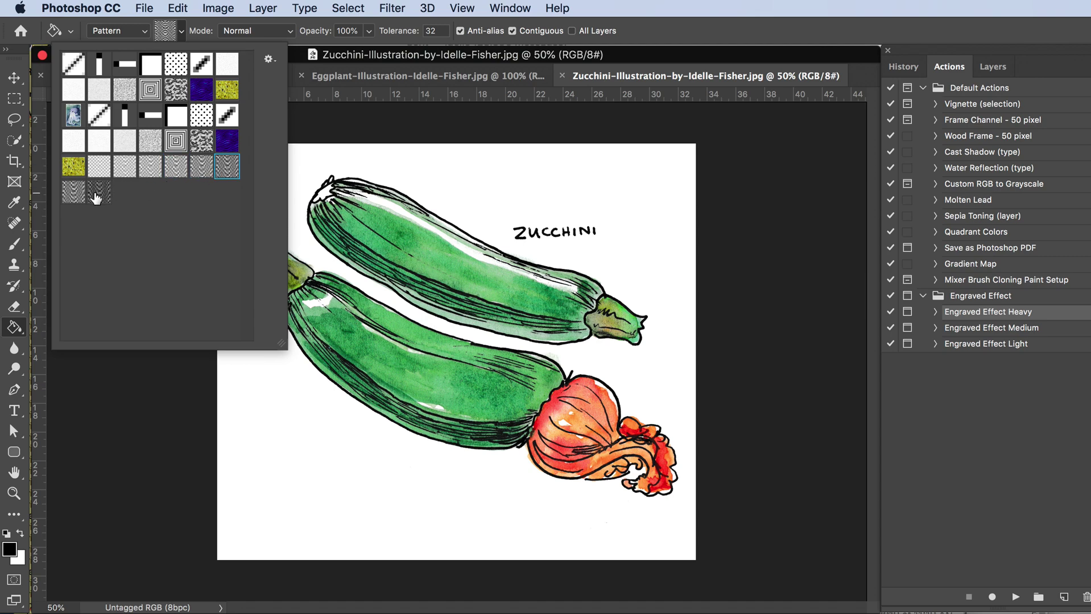
{"action": "left_click", "coordinate": [177, 177]}
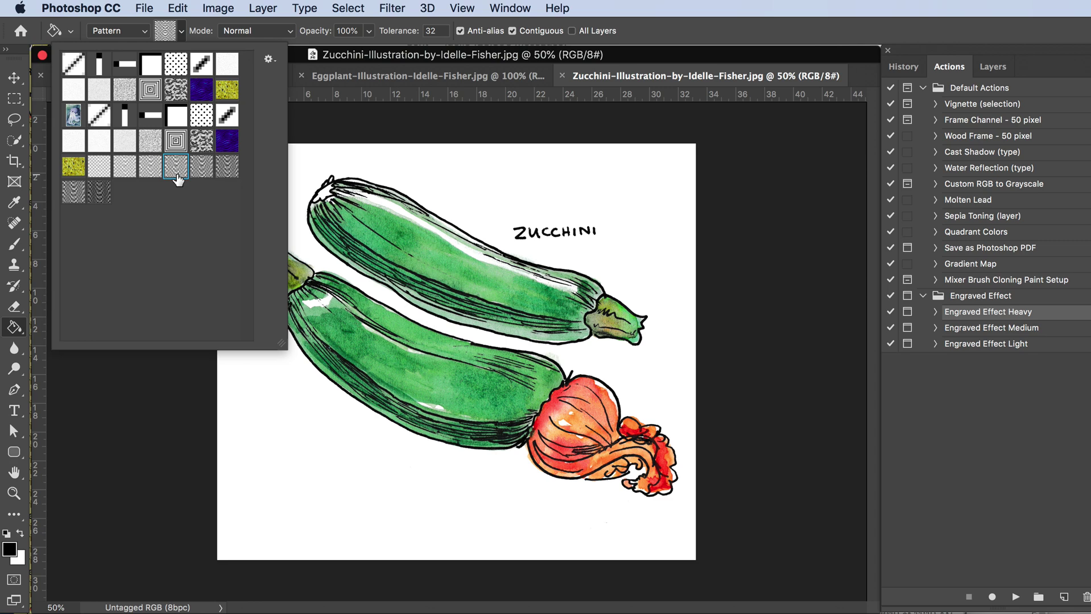
{"action": "left_click", "coordinate": [15, 76]}
{"action": "left_click_drag", "start_coordinate": [1006, 50], "coordinate": [908, 50]}
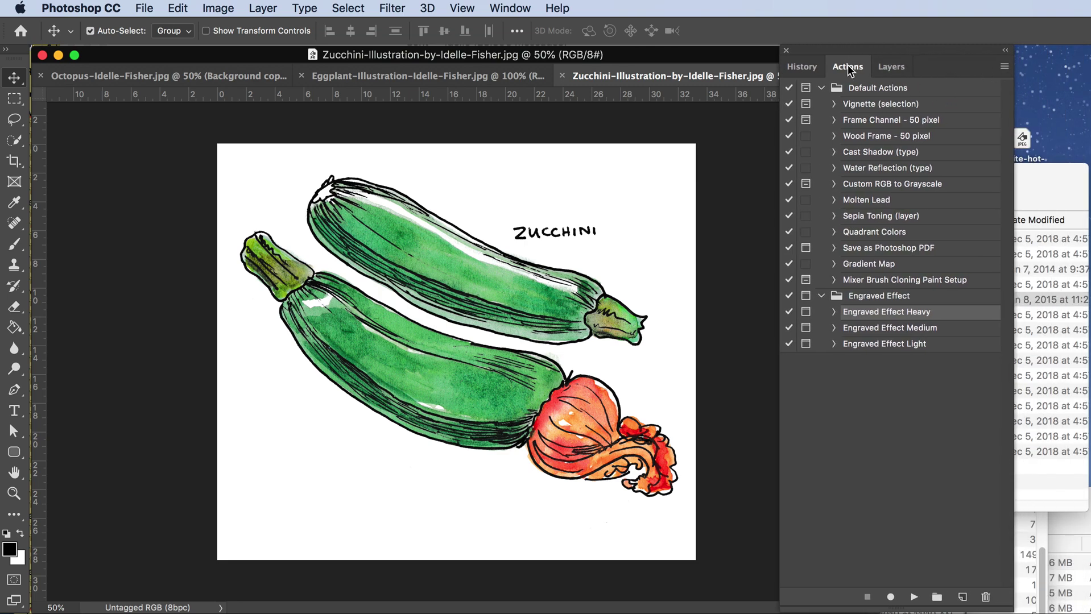
Step: Load Engraved Effect.atn from Downloads > Engraved Effect Photoshop Action 2 into the Actions panel
{"action": "left_click", "coordinate": [528, 7]}
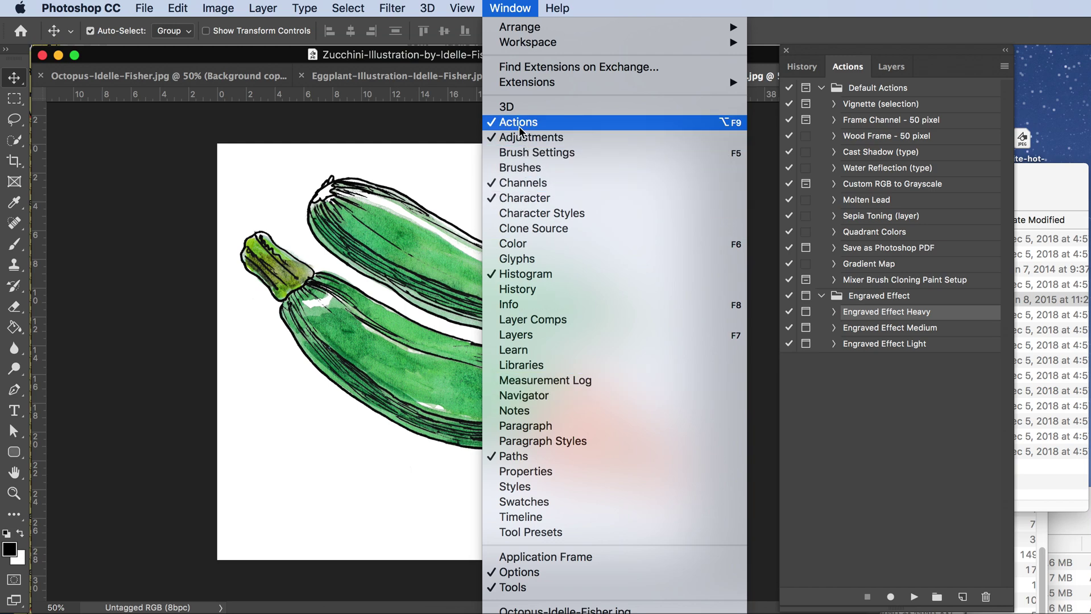
{"action": "left_click", "coordinate": [941, 52]}
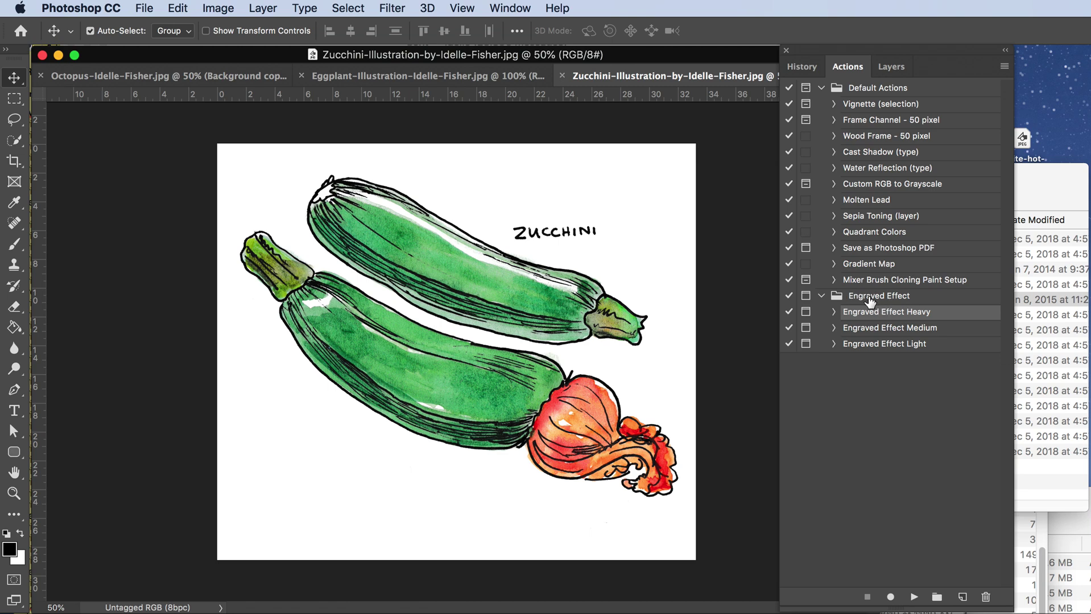
{"action": "left_click", "coordinate": [1005, 63]}
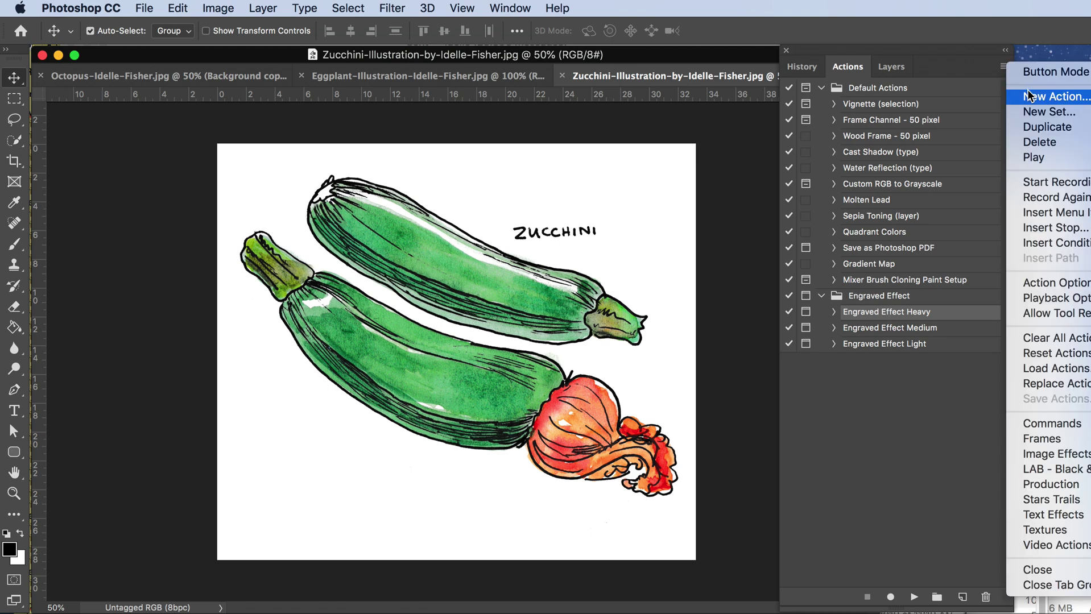
{"action": "left_click", "coordinate": [1038, 370]}
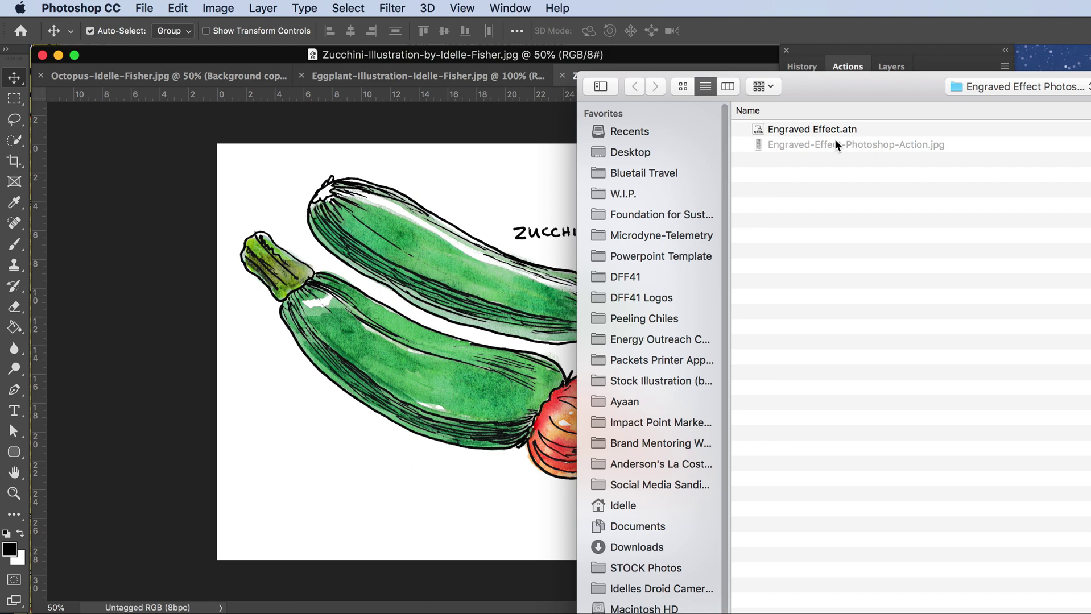
{"action": "left_click", "coordinate": [967, 85]}
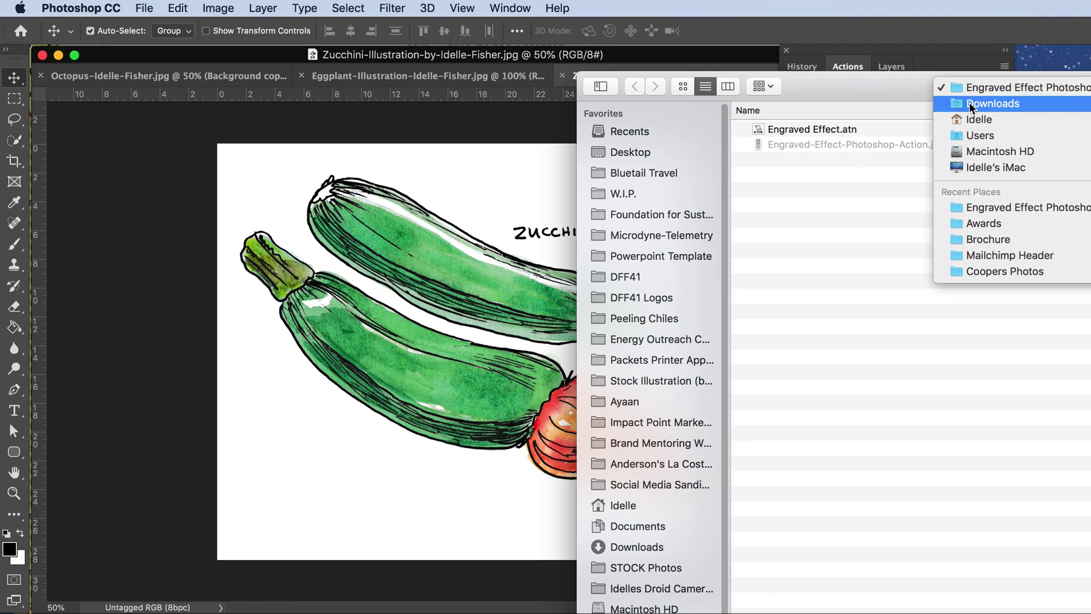
{"action": "left_click", "coordinate": [992, 102]}
{"action": "double_click", "coordinate": [887, 131]}
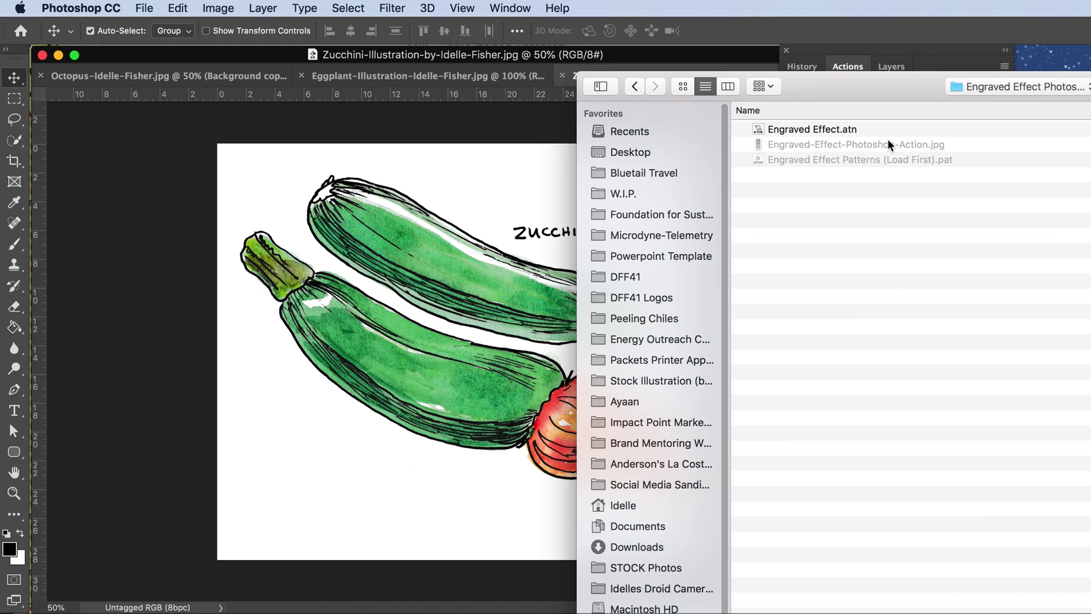
{"action": "left_click", "coordinate": [819, 130]}
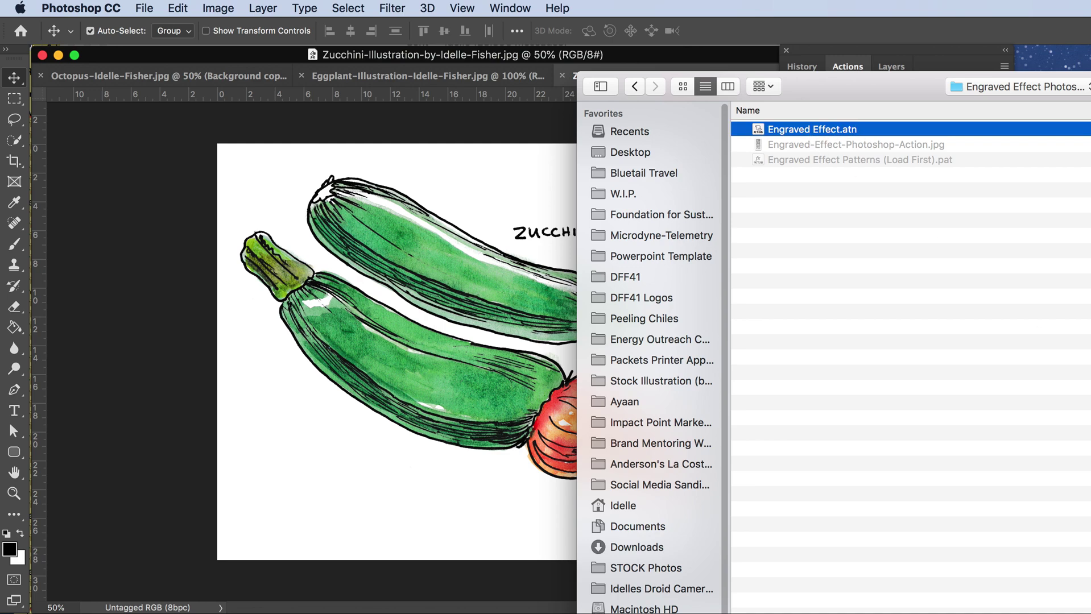
{"action": "key", "text": "Return"}
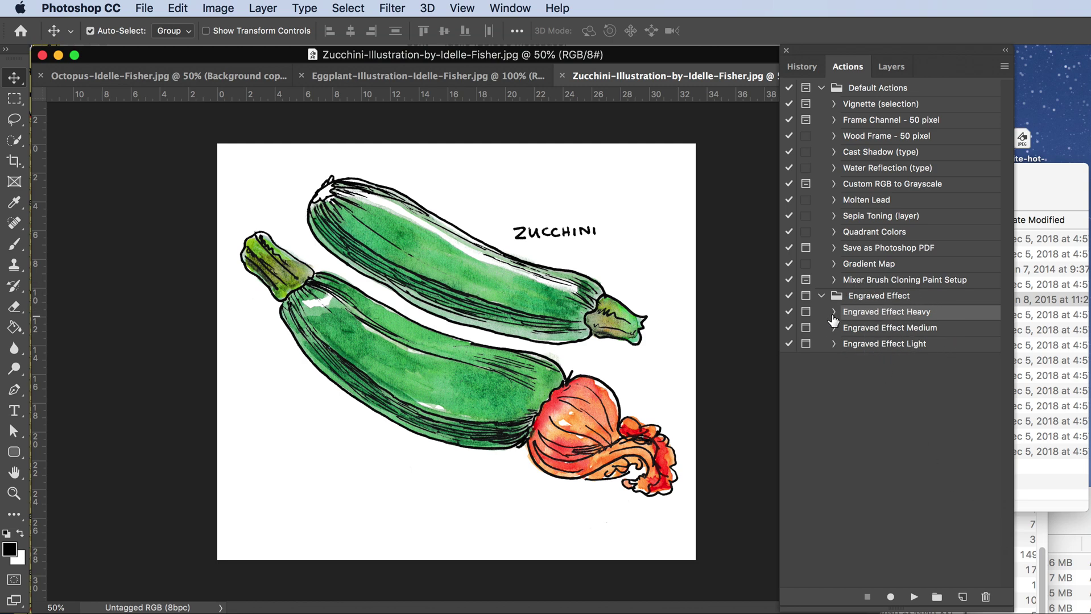
Step: Turn on dialogs for the Engraved Effect action set and confirm the warning with OK
{"action": "left_click", "coordinate": [889, 330]}
{"action": "left_click", "coordinate": [886, 313]}
{"action": "left_click", "coordinate": [822, 297]}
{"action": "left_click", "coordinate": [822, 297]}
{"action": "left_click", "coordinate": [868, 297]}
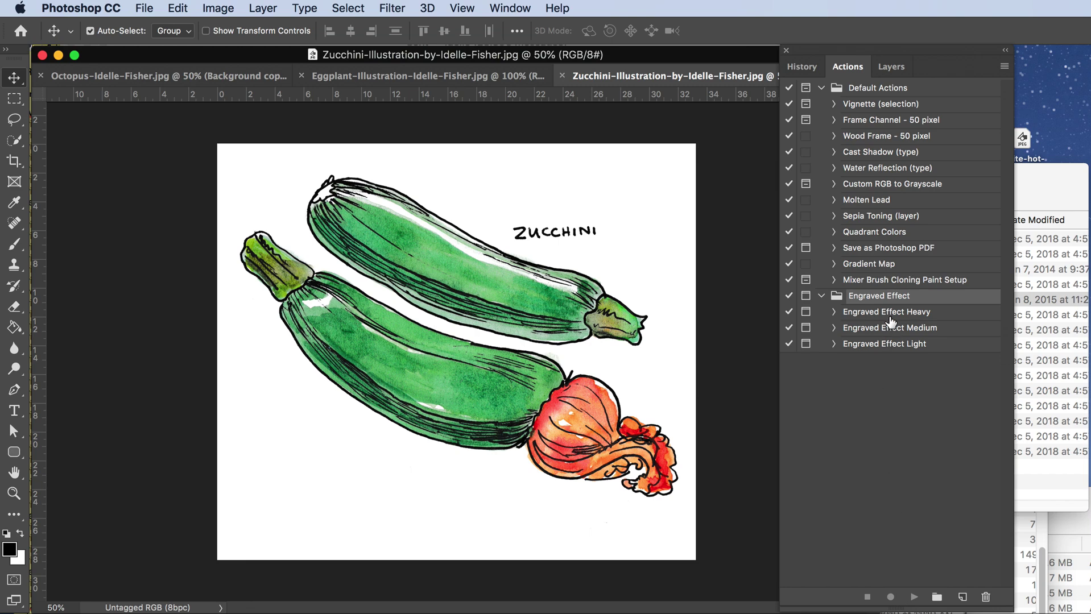
{"action": "left_click", "coordinate": [858, 315]}
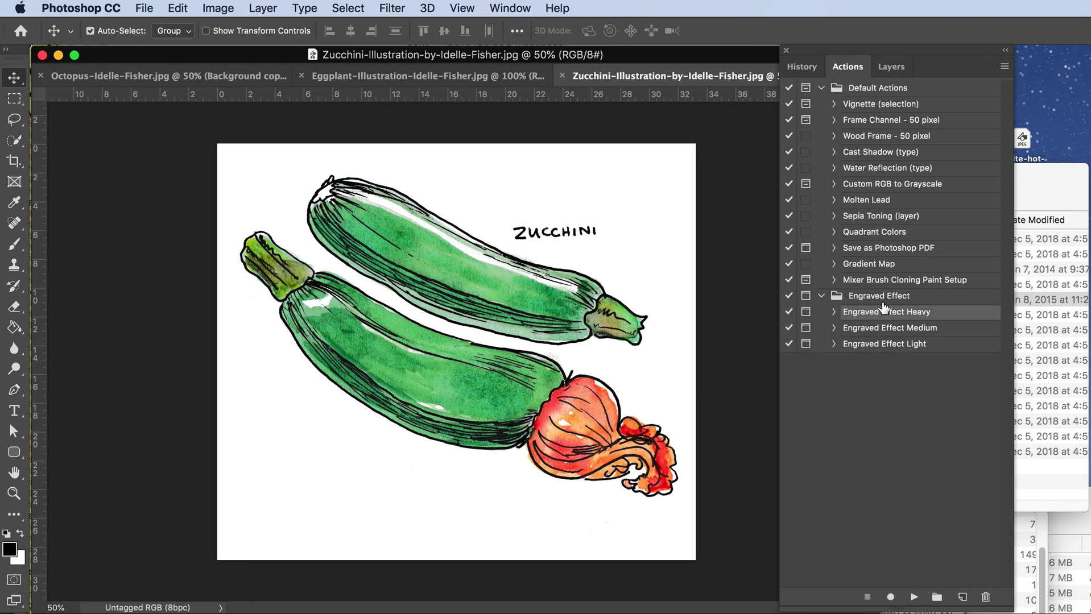
{"action": "left_click", "coordinate": [806, 296]}
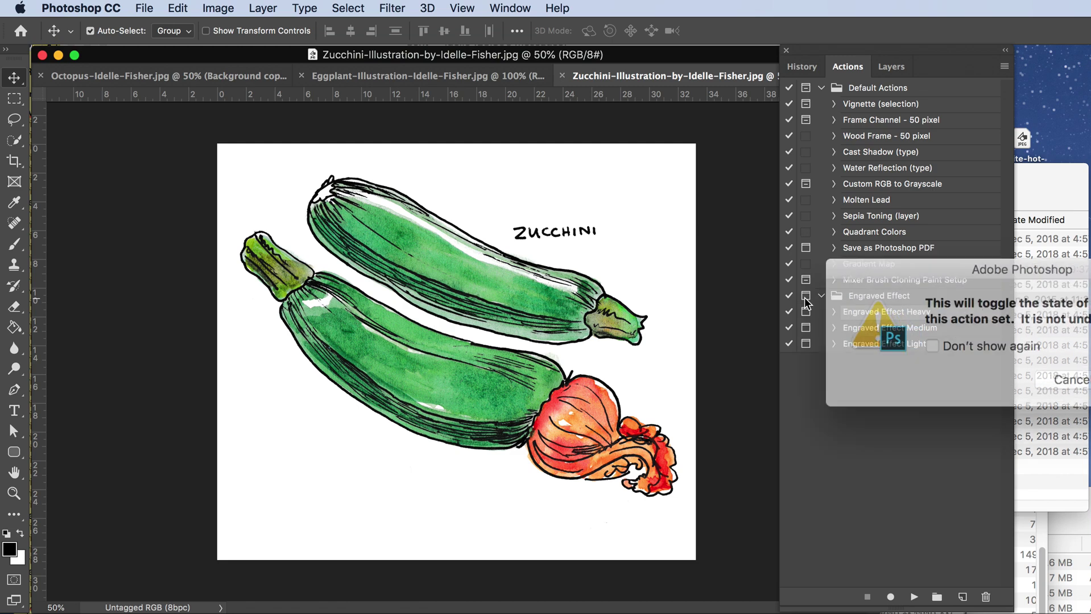
{"action": "left_click_drag", "start_coordinate": [1025, 279], "coordinate": [935, 273]}
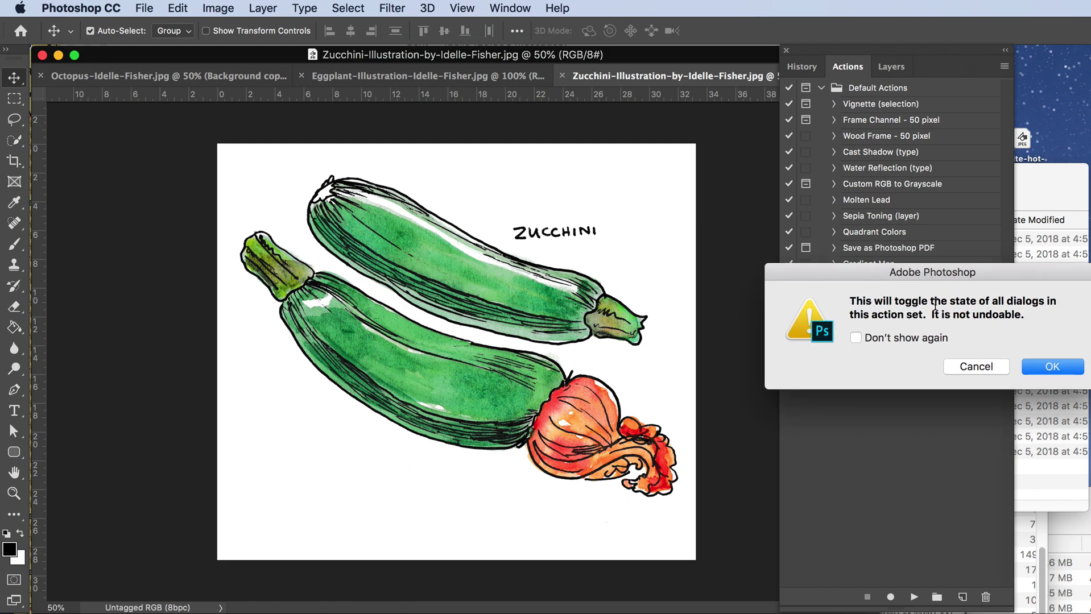
{"action": "left_click", "coordinate": [976, 367]}
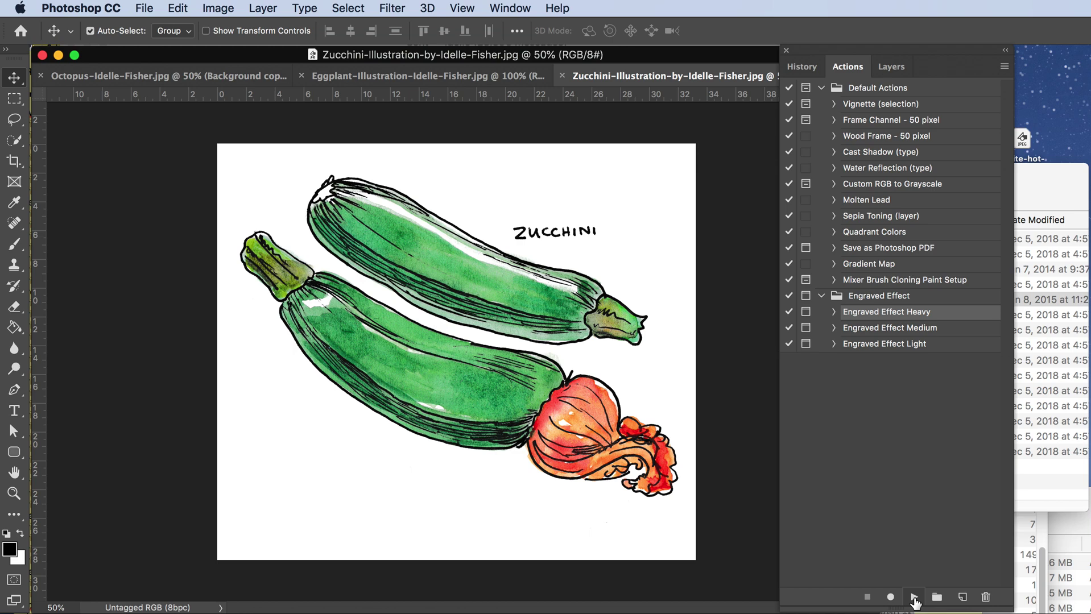
Step: Play Engraved Effect Heavy, accepting each Threshold level (80 to 180) and the doubled canvas size
{"action": "left_click", "coordinate": [914, 599]}
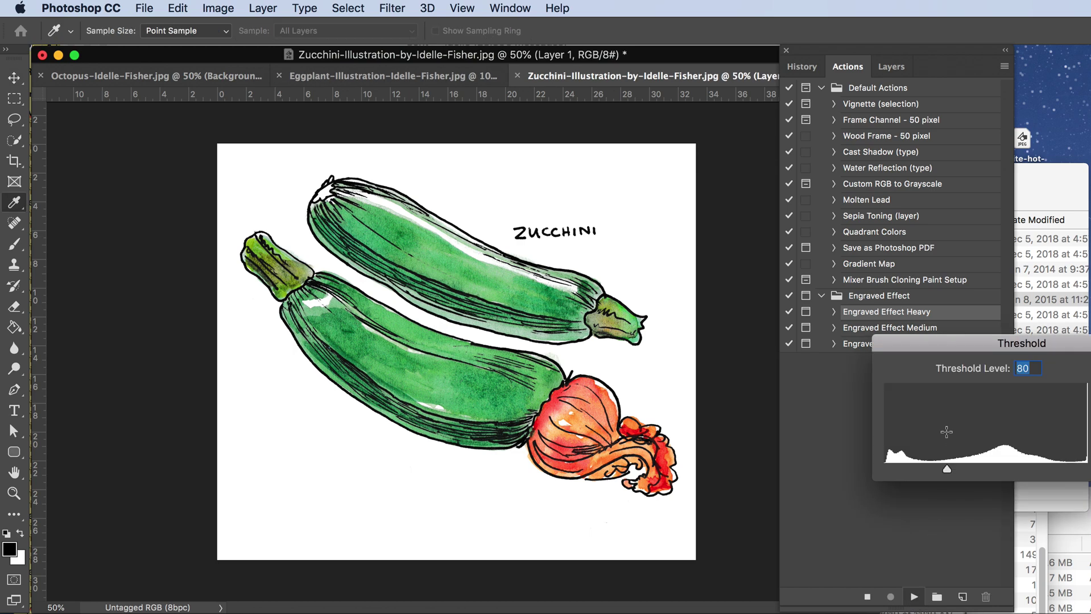
{"action": "left_click_drag", "start_coordinate": [968, 345], "coordinate": [701, 295]}
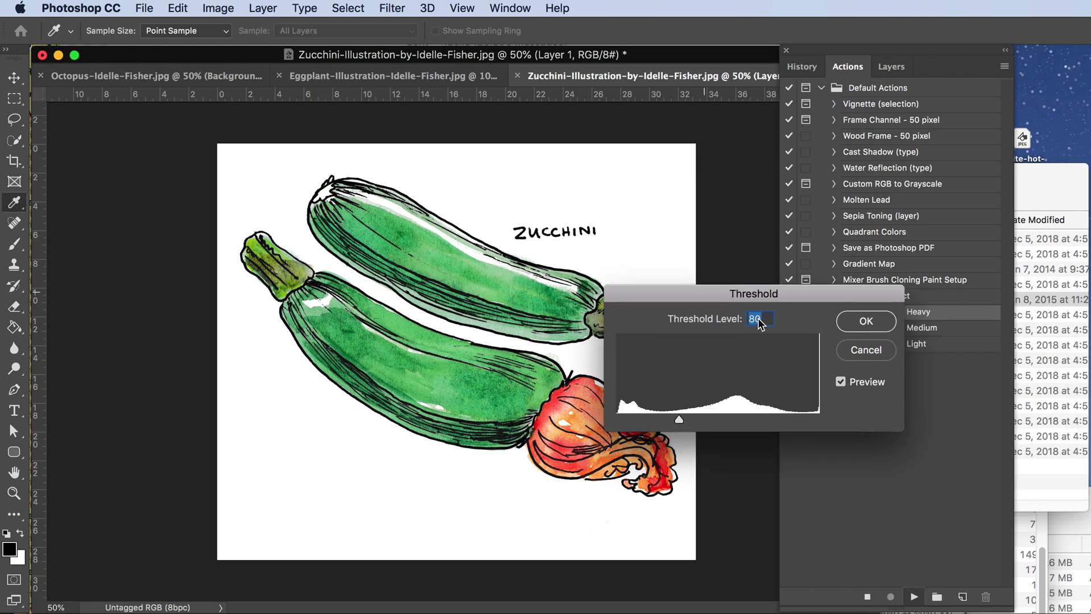
{"action": "left_click", "coordinate": [864, 322]}
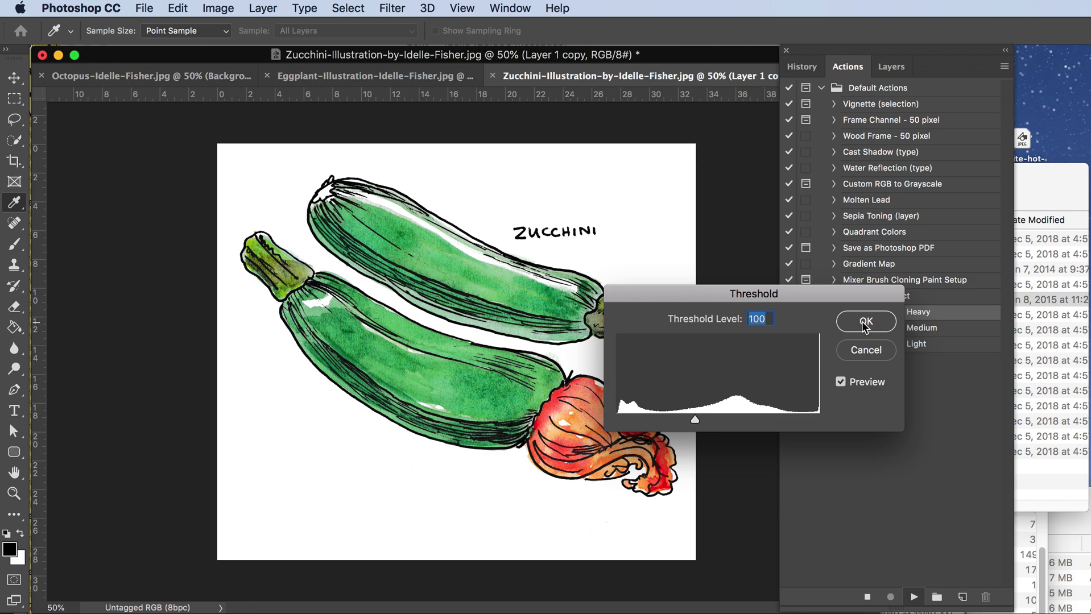
{"action": "left_click", "coordinate": [864, 322]}
{"action": "left_click", "coordinate": [864, 322]}
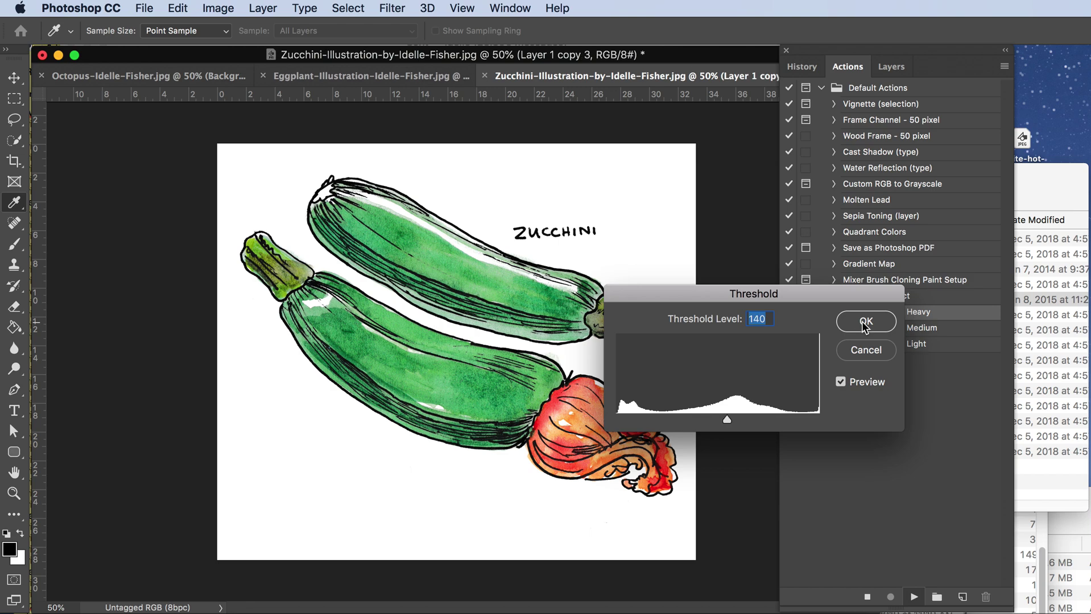
{"action": "left_click", "coordinate": [864, 322]}
{"action": "left_click", "coordinate": [865, 322]}
{"action": "left_click", "coordinate": [865, 322]}
{"action": "left_click", "coordinate": [865, 322]}
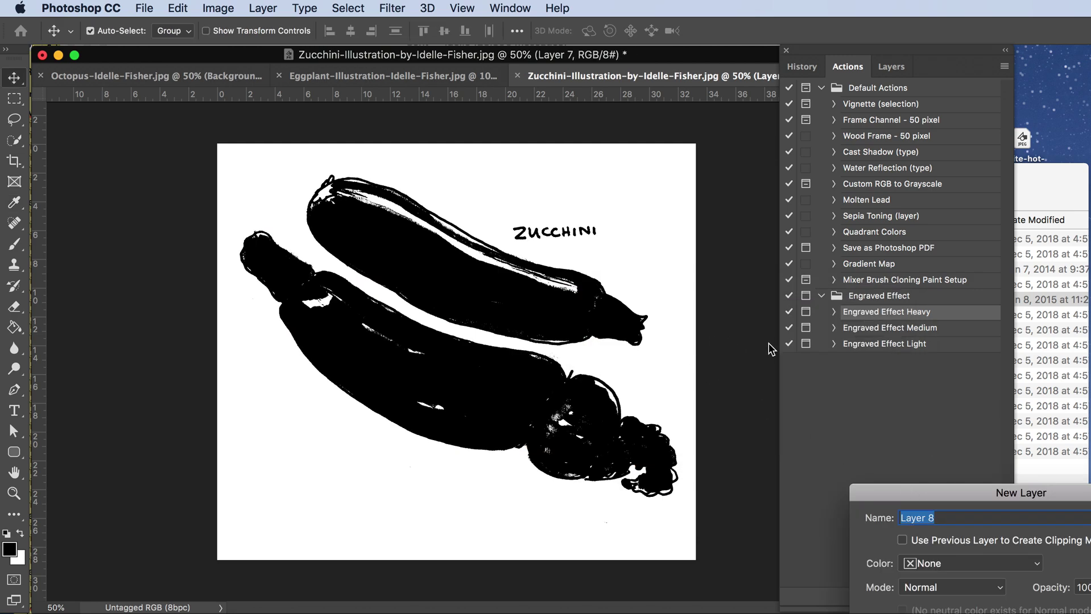
{"action": "left_click_drag", "start_coordinate": [959, 424], "coordinate": [718, 303]}
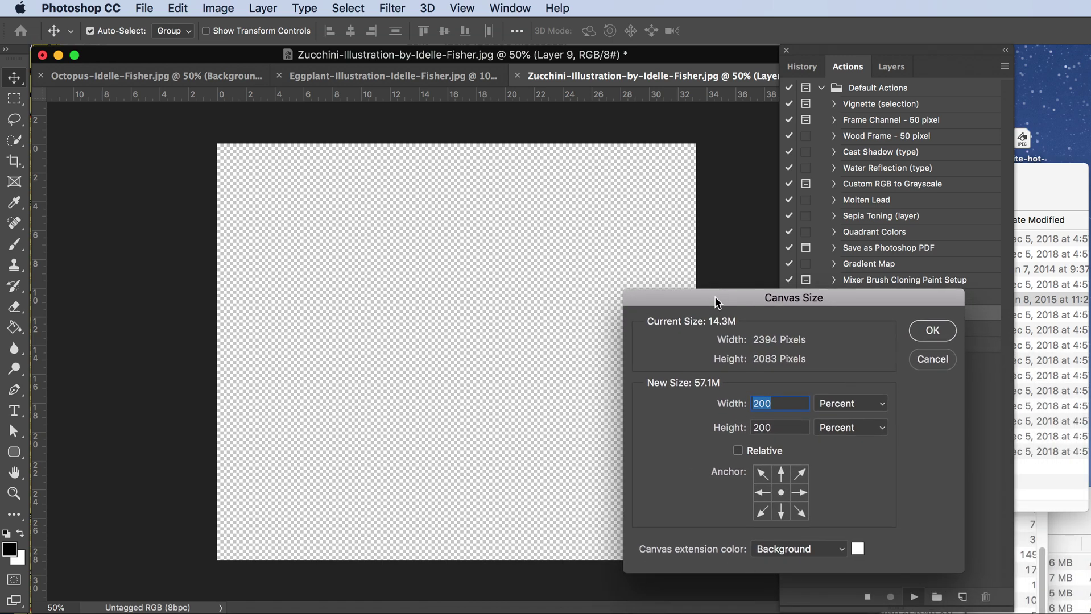
{"action": "key", "text": "Return"}
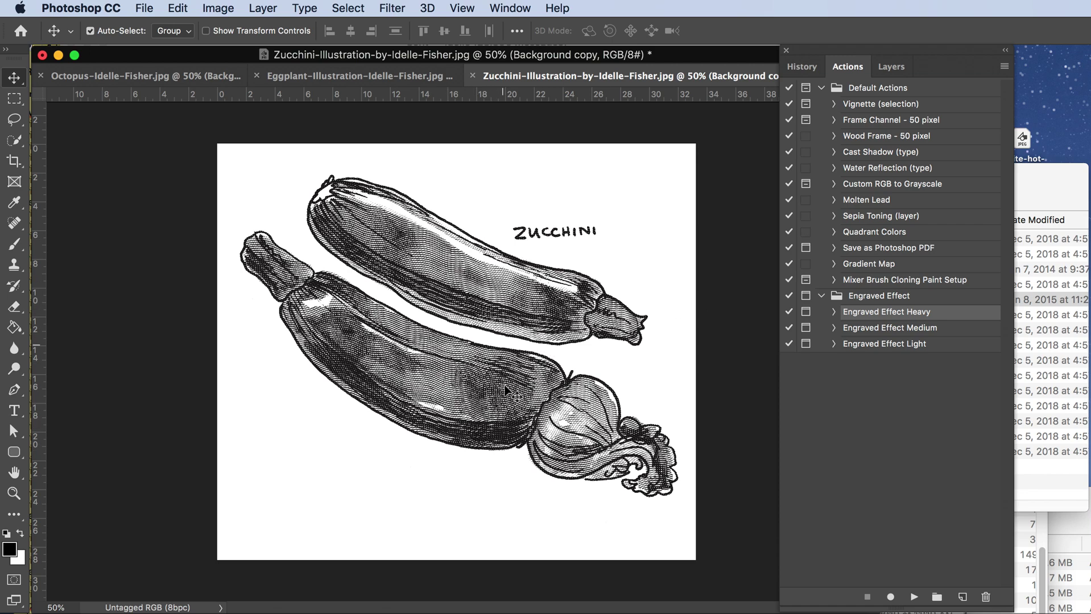
Step: Switch from the eggplant illustration to the engraved octopus example document
{"action": "left_click", "coordinate": [328, 80]}
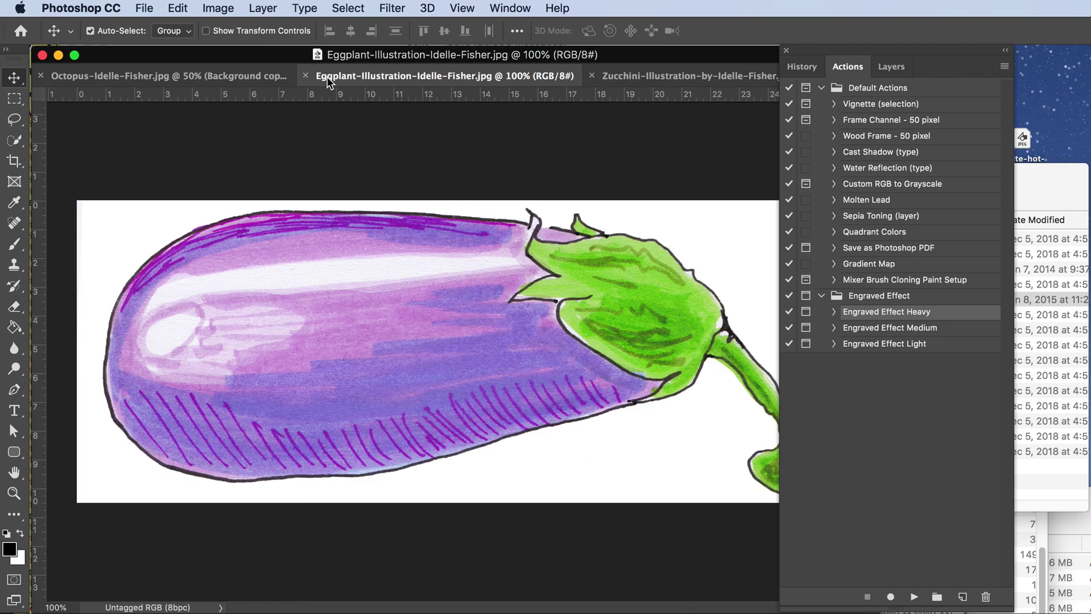
{"action": "left_click", "coordinate": [213, 82]}
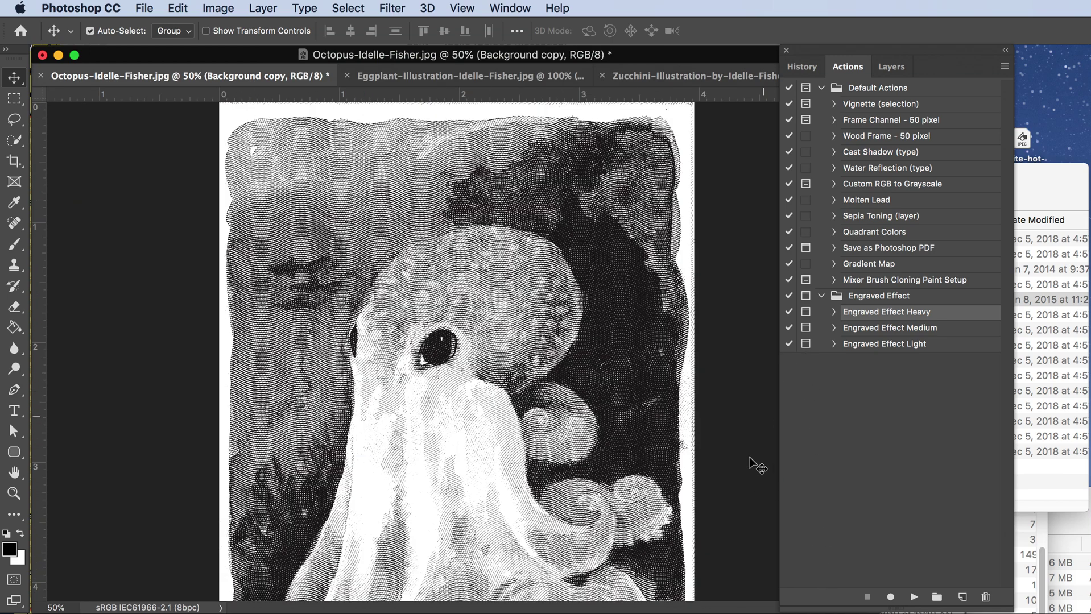
{"action": "scroll", "coordinate": [678, 438], "scroll_direction": "down", "scroll_amount": 5}
{"action": "scroll", "coordinate": [678, 438], "scroll_direction": "up", "scroll_amount": 2}
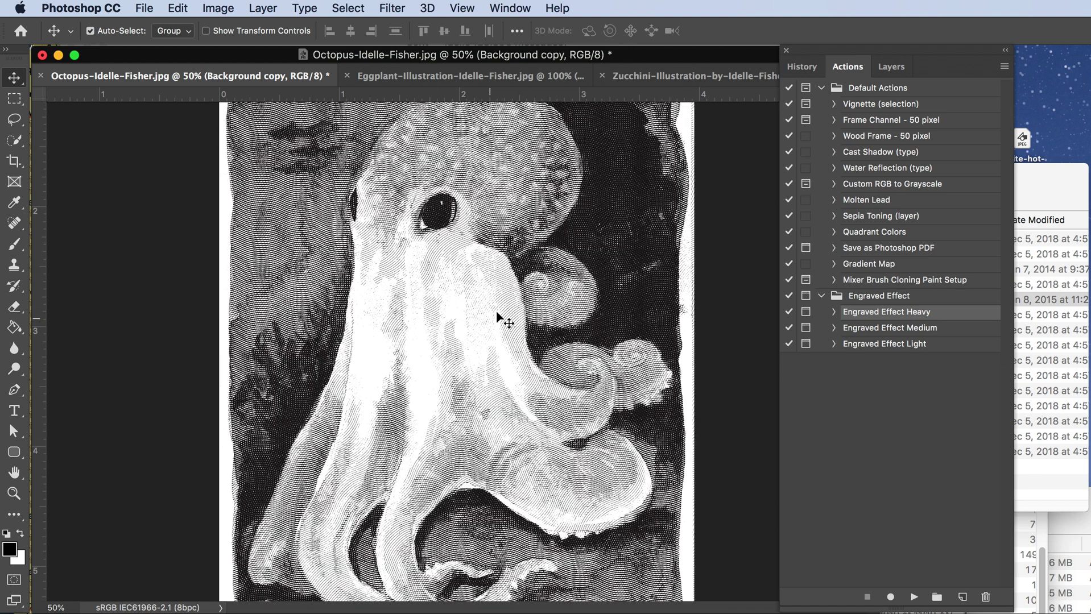
Step: Test a wavy line pattern fill on the octopus, undo it, and bring Chrome forward
{"action": "left_click", "coordinate": [14, 328]}
{"action": "left_click", "coordinate": [182, 31]}
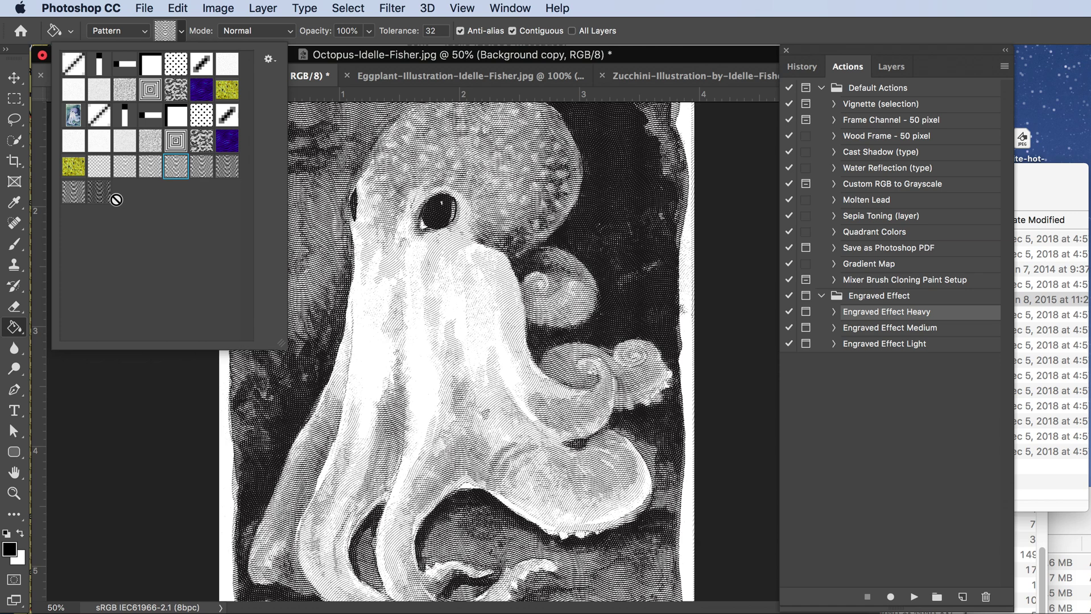
{"action": "left_click", "coordinate": [475, 279]}
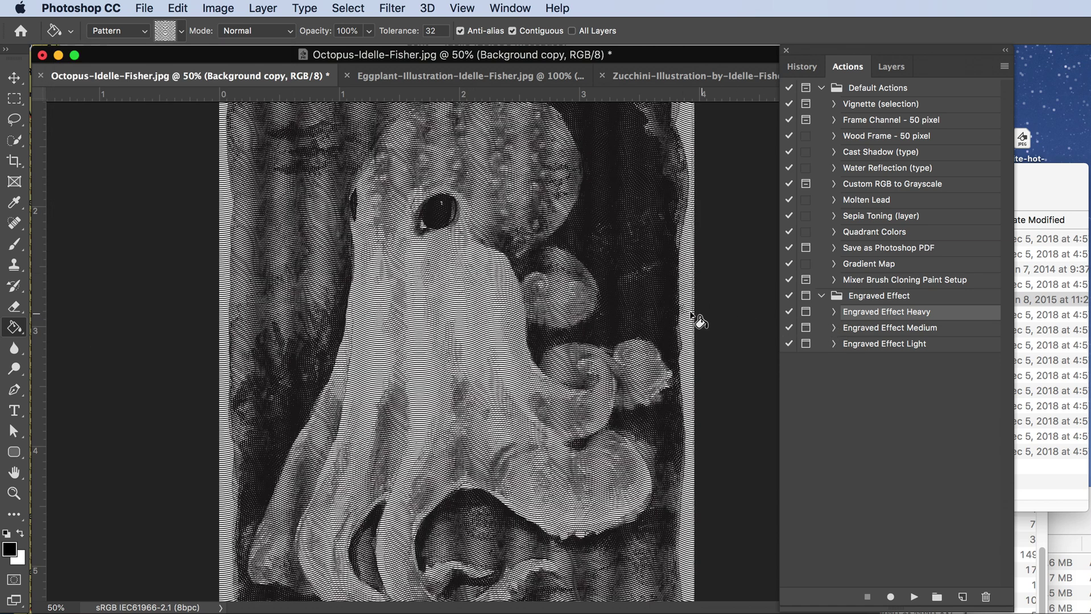
{"action": "key", "text": "super+z"}
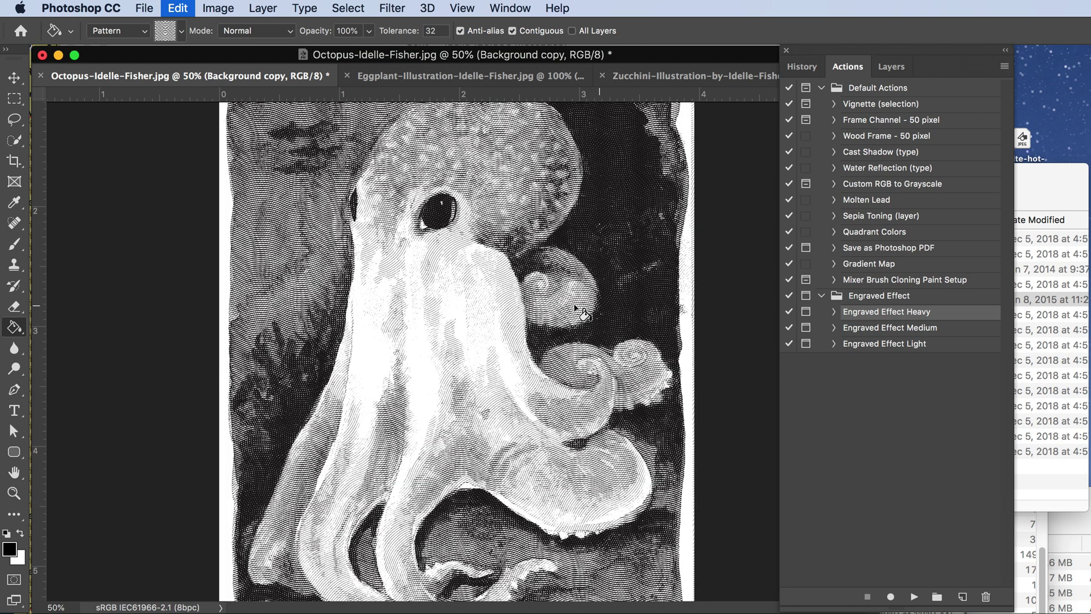
{"action": "left_click", "coordinate": [869, 330]}
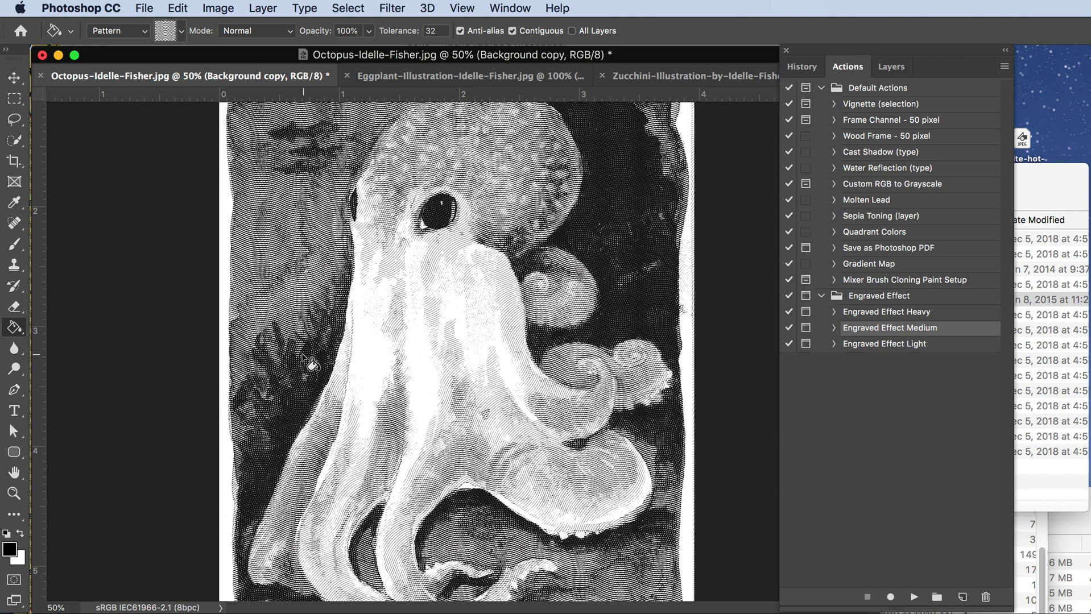
{"action": "left_click", "coordinate": [13, 79]}
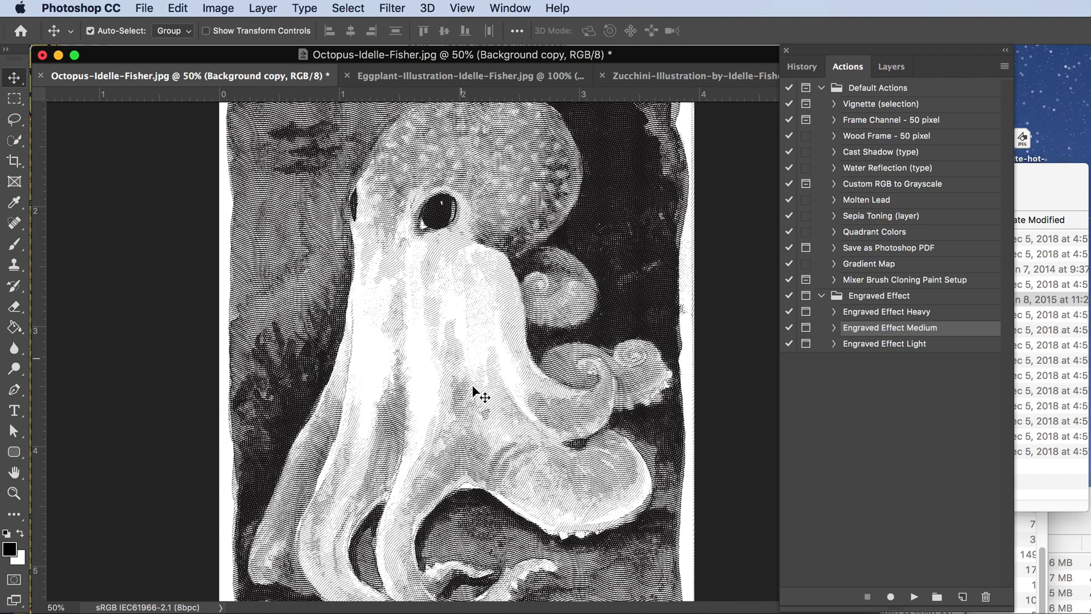
{"action": "key", "text": "super+Tab"}
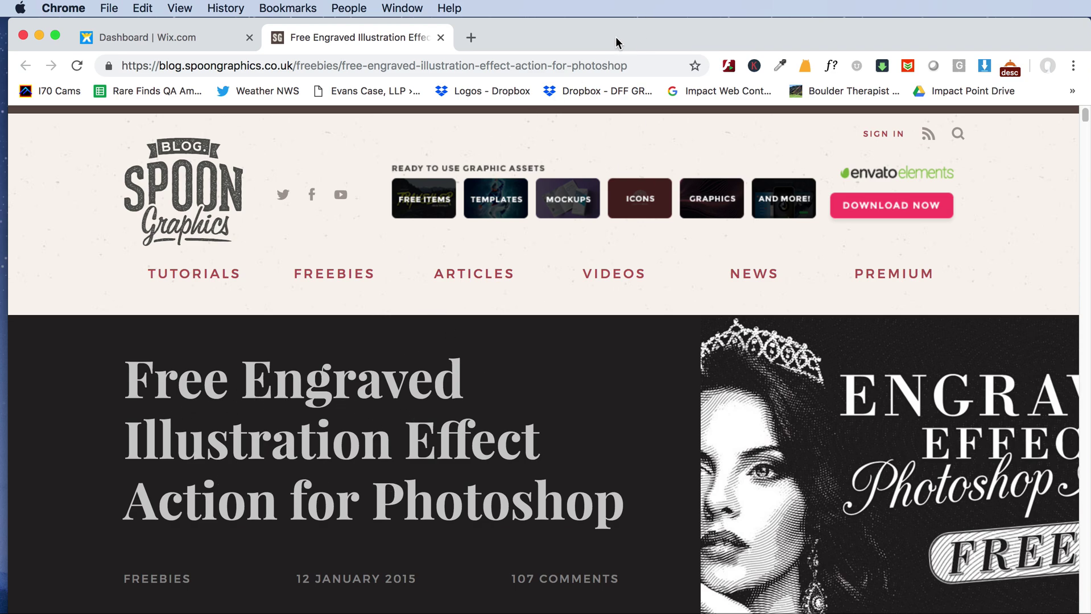
Step: Drag Chrome aside and bring the engraved octopus document in Photoshop back to front
{"action": "left_click_drag", "start_coordinate": [616, 41], "coordinate": [674, 436]}
{"action": "left_click", "coordinate": [591, 323]}
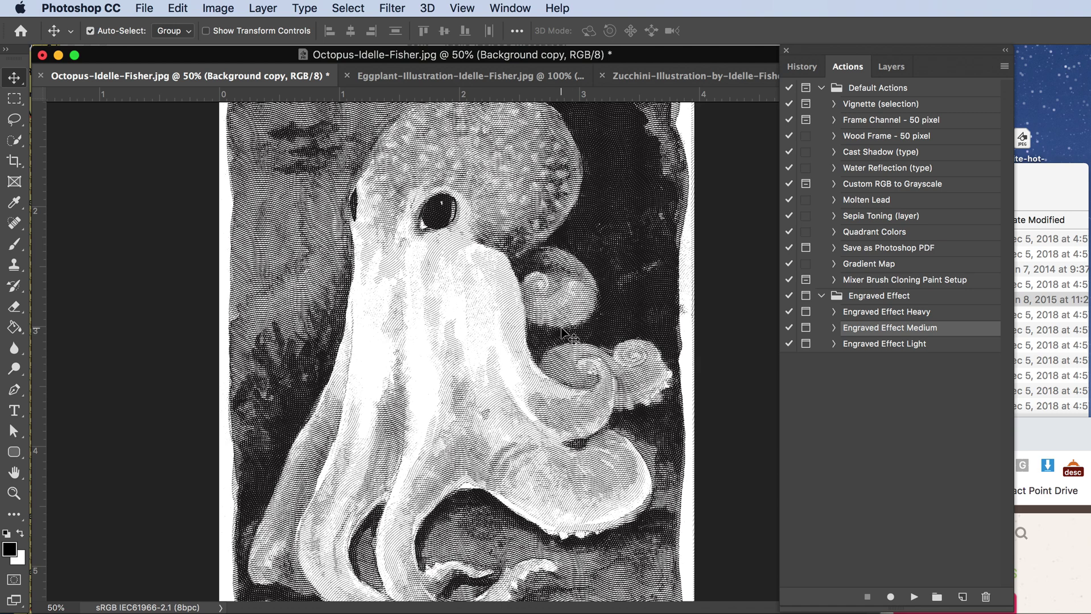
{"action": "scroll", "coordinate": [560, 334], "scroll_direction": "up", "scroll_amount": 5}
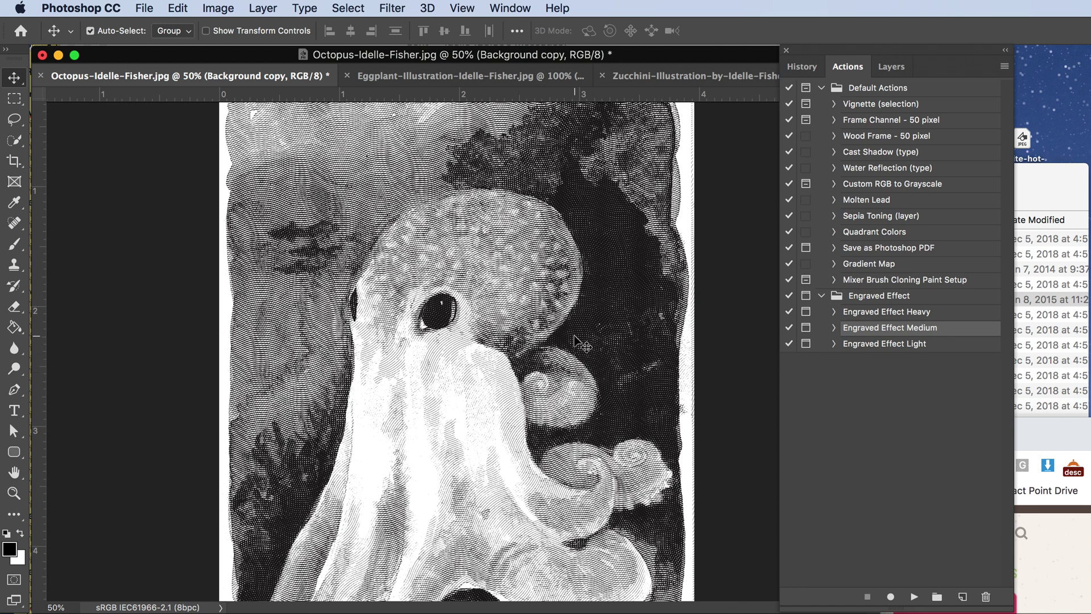
{"action": "key", "text": "super+Tab"}
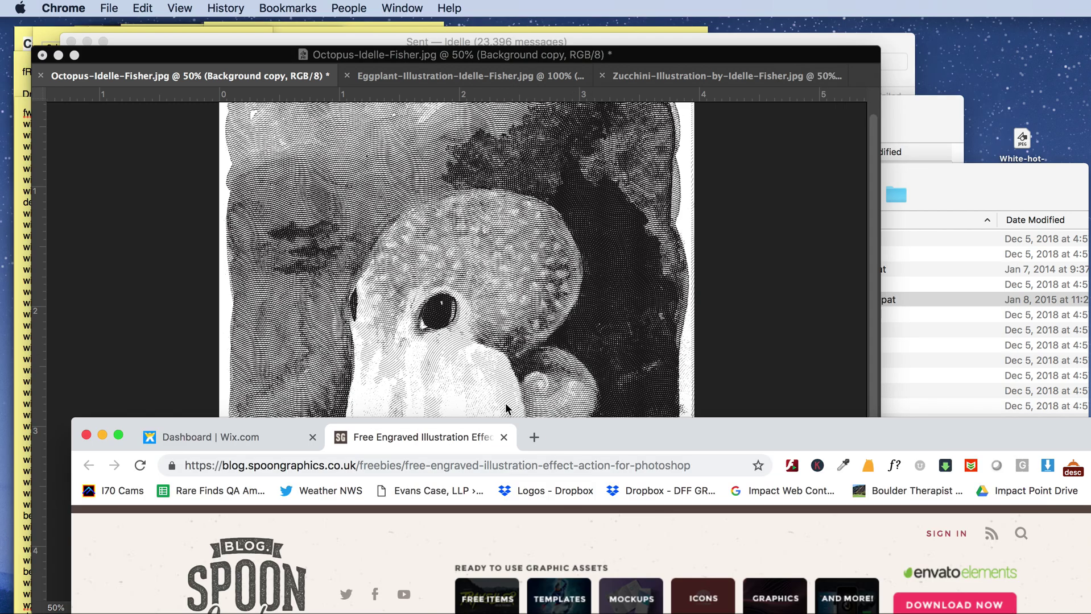
{"action": "left_click_drag", "start_coordinate": [581, 402], "coordinate": [631, 430]}
{"action": "left_click", "coordinate": [560, 344]}
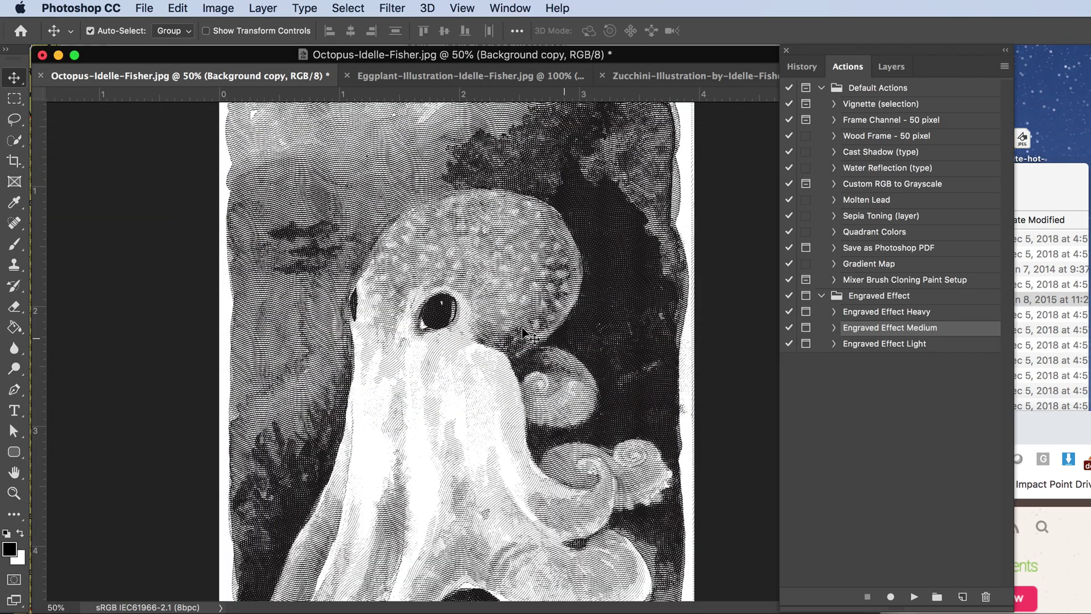